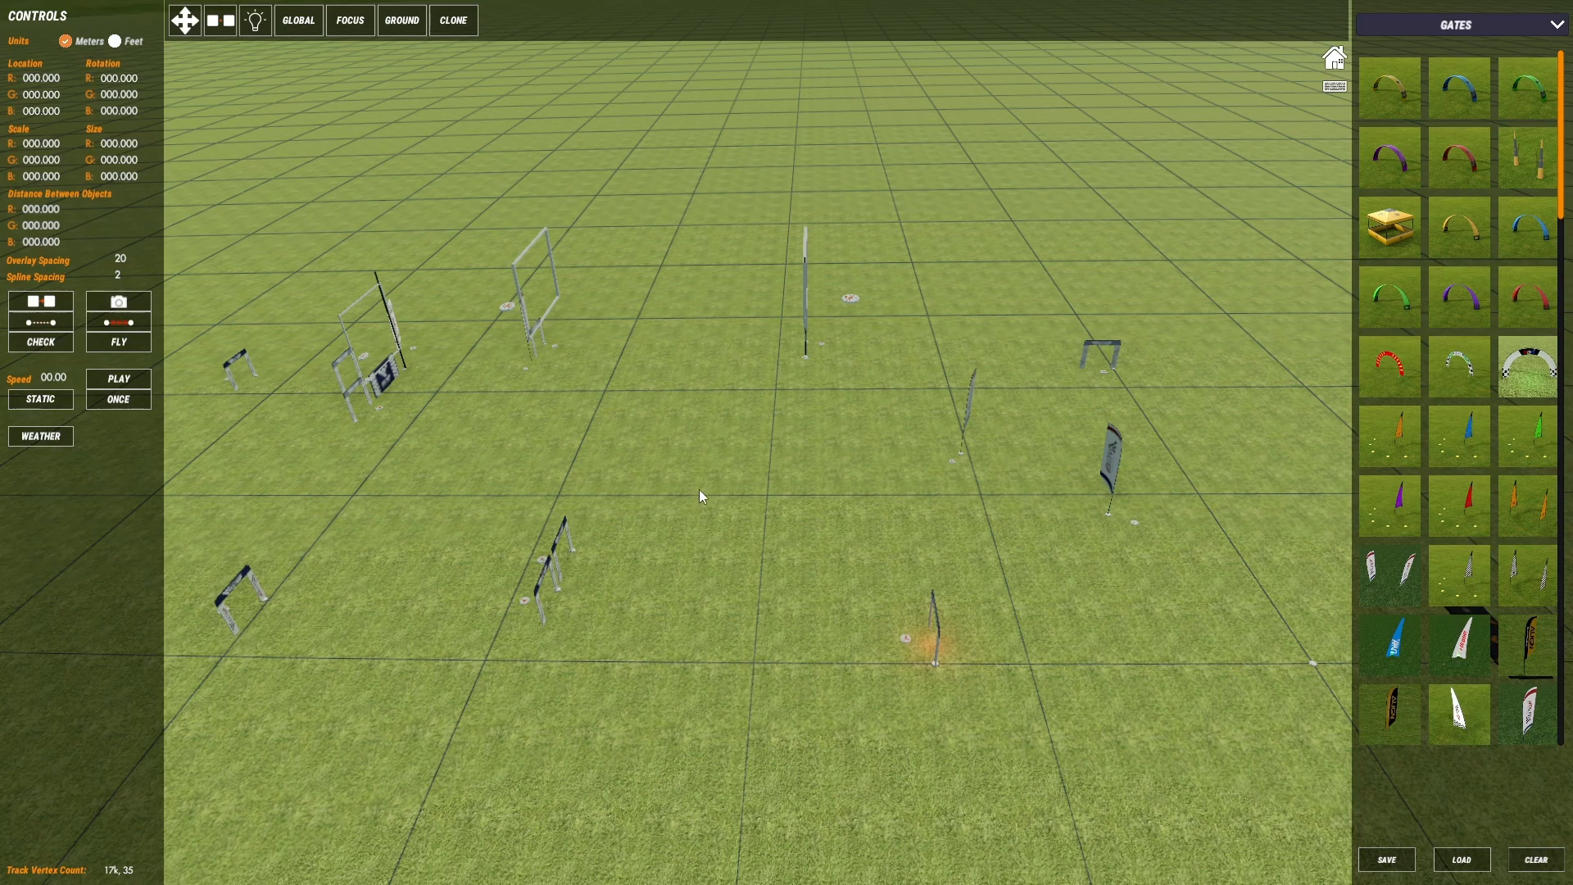
{"action": "left_click_drag", "start_coordinate": [1030, 731], "coordinate": [847, 541]}
{"action": "left_click", "coordinate": [822, 541]}
{"action": "right_click_drag", "start_coordinate": [783, 472], "coordinate": [748, 676]}
{"action": "scroll", "coordinate": [773, 466], "scroll_direction": "down", "scroll_amount": 2}
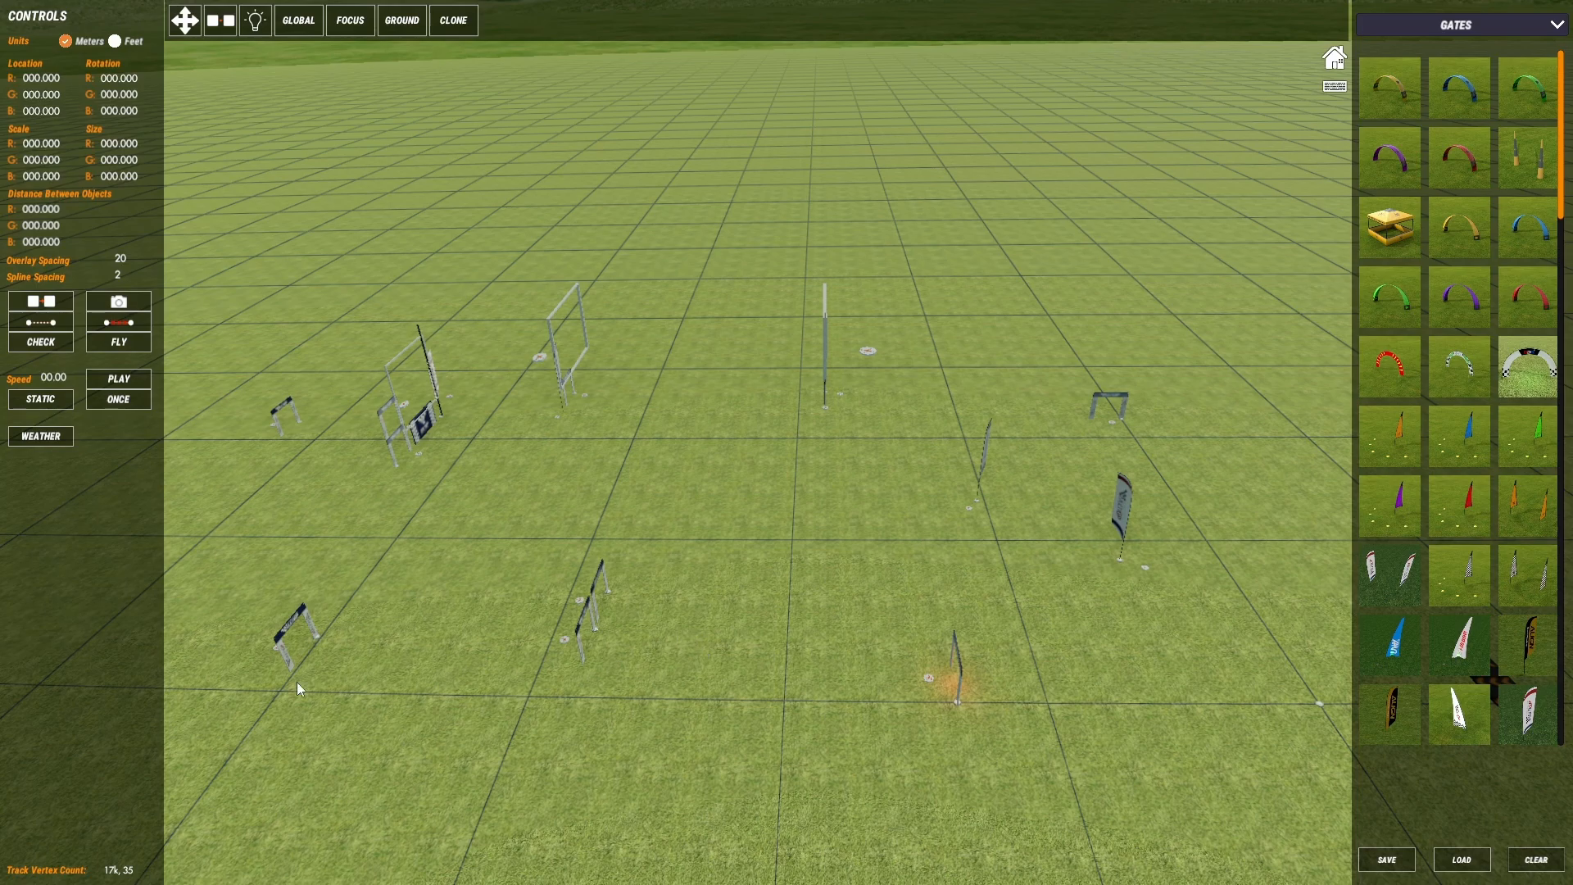
{"action": "right_click_drag", "start_coordinate": [178, 704], "coordinate": [181, 684]}
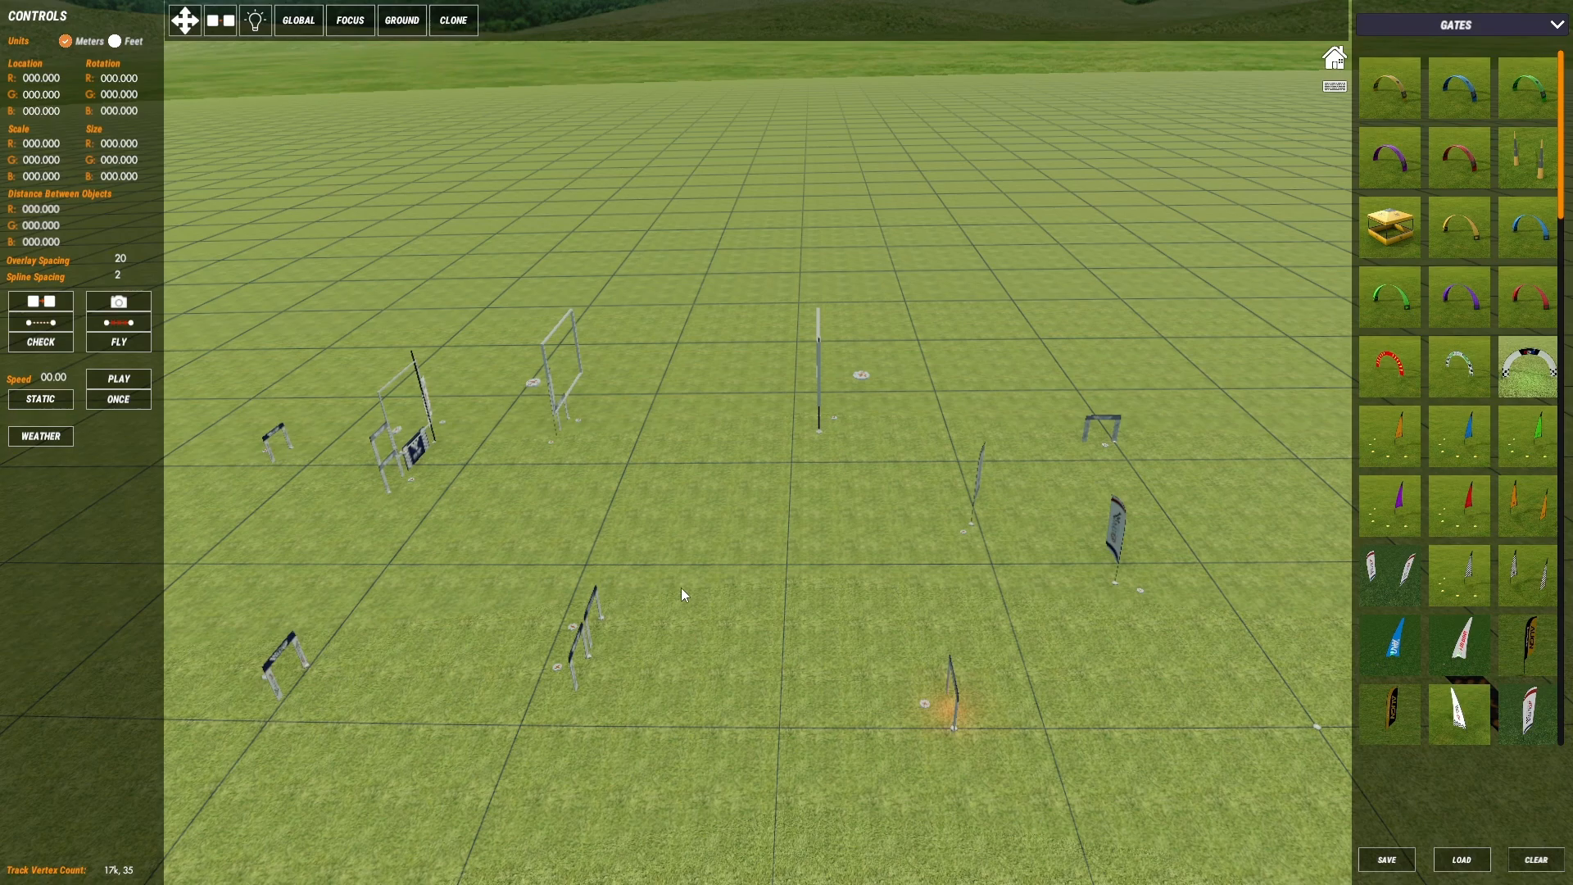
{"action": "right_click_drag", "start_coordinate": [809, 642], "coordinate": [806, 641]}
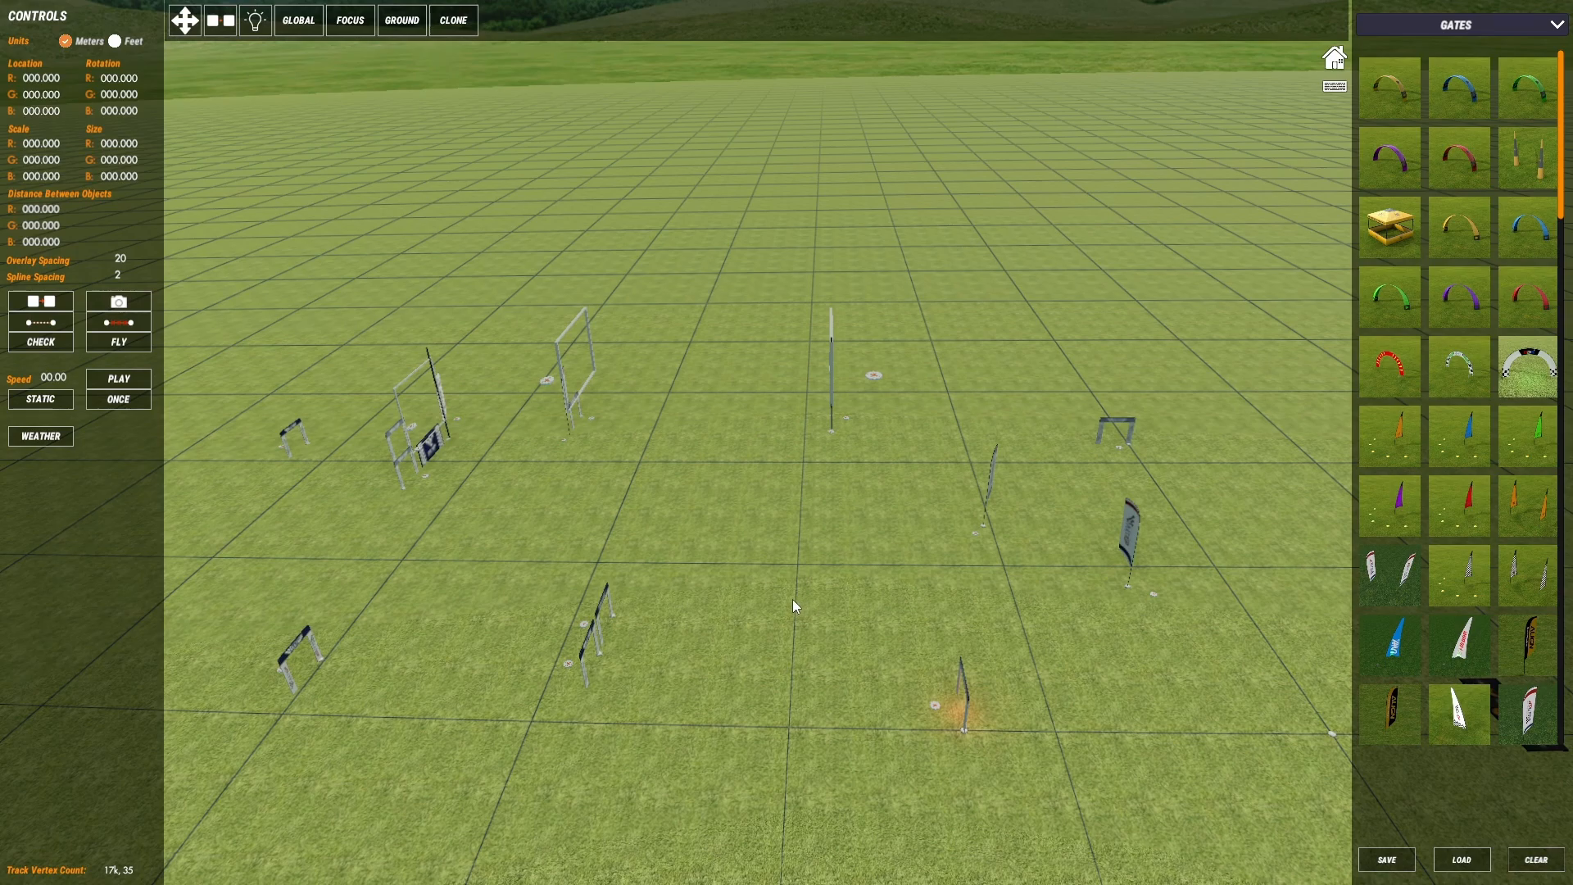
{"action": "middle_click_drag", "start_coordinate": [780, 574], "coordinate": [800, 576]}
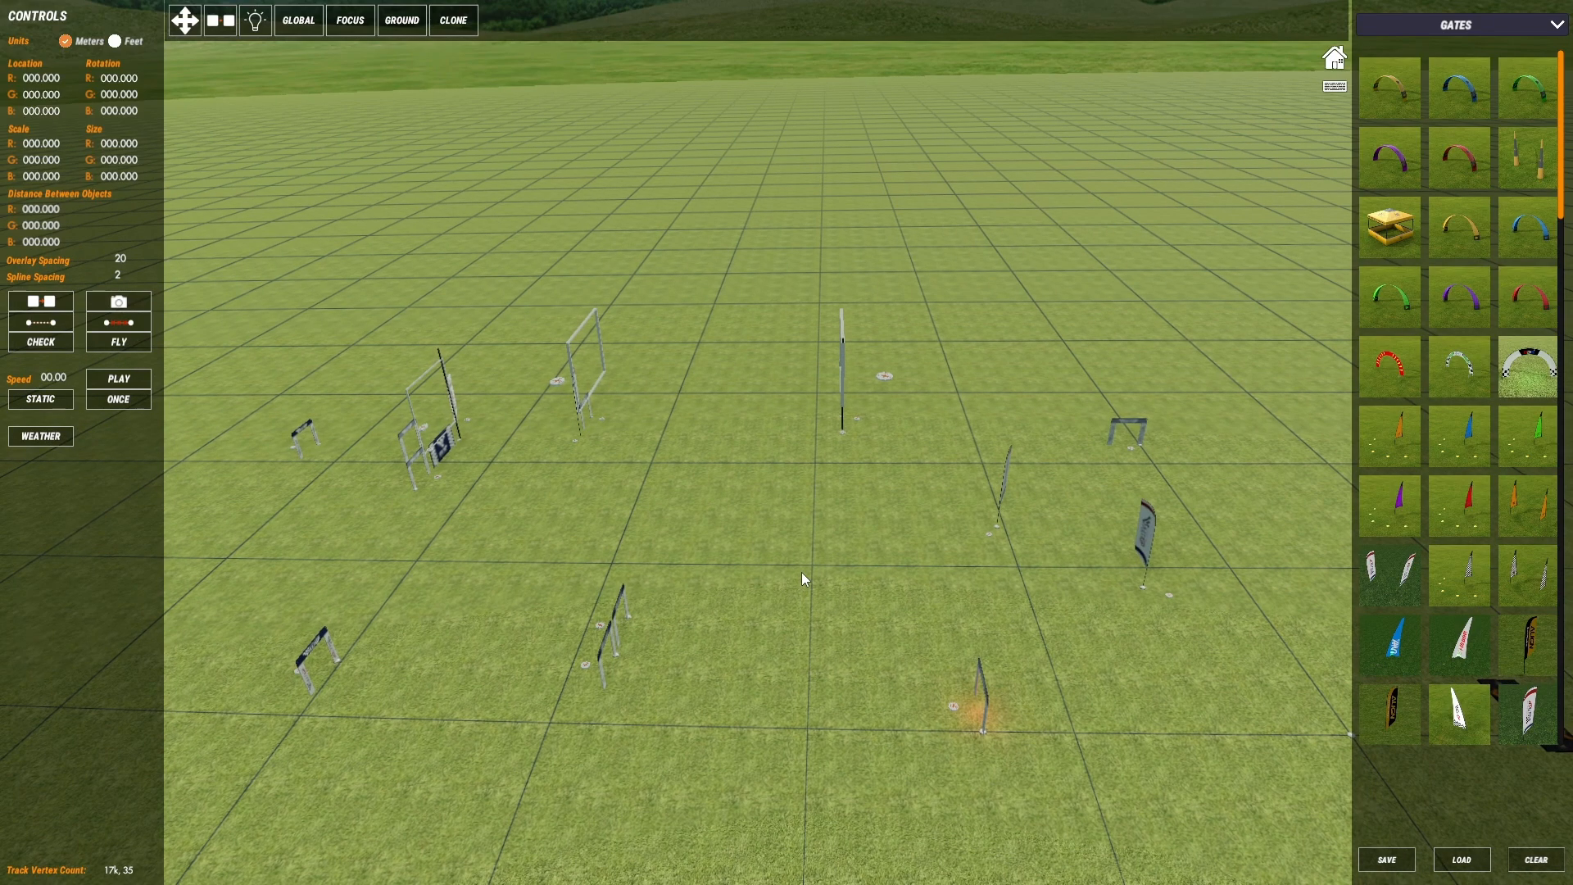
{"action": "right_click_drag", "start_coordinate": [910, 620], "coordinate": [916, 623]}
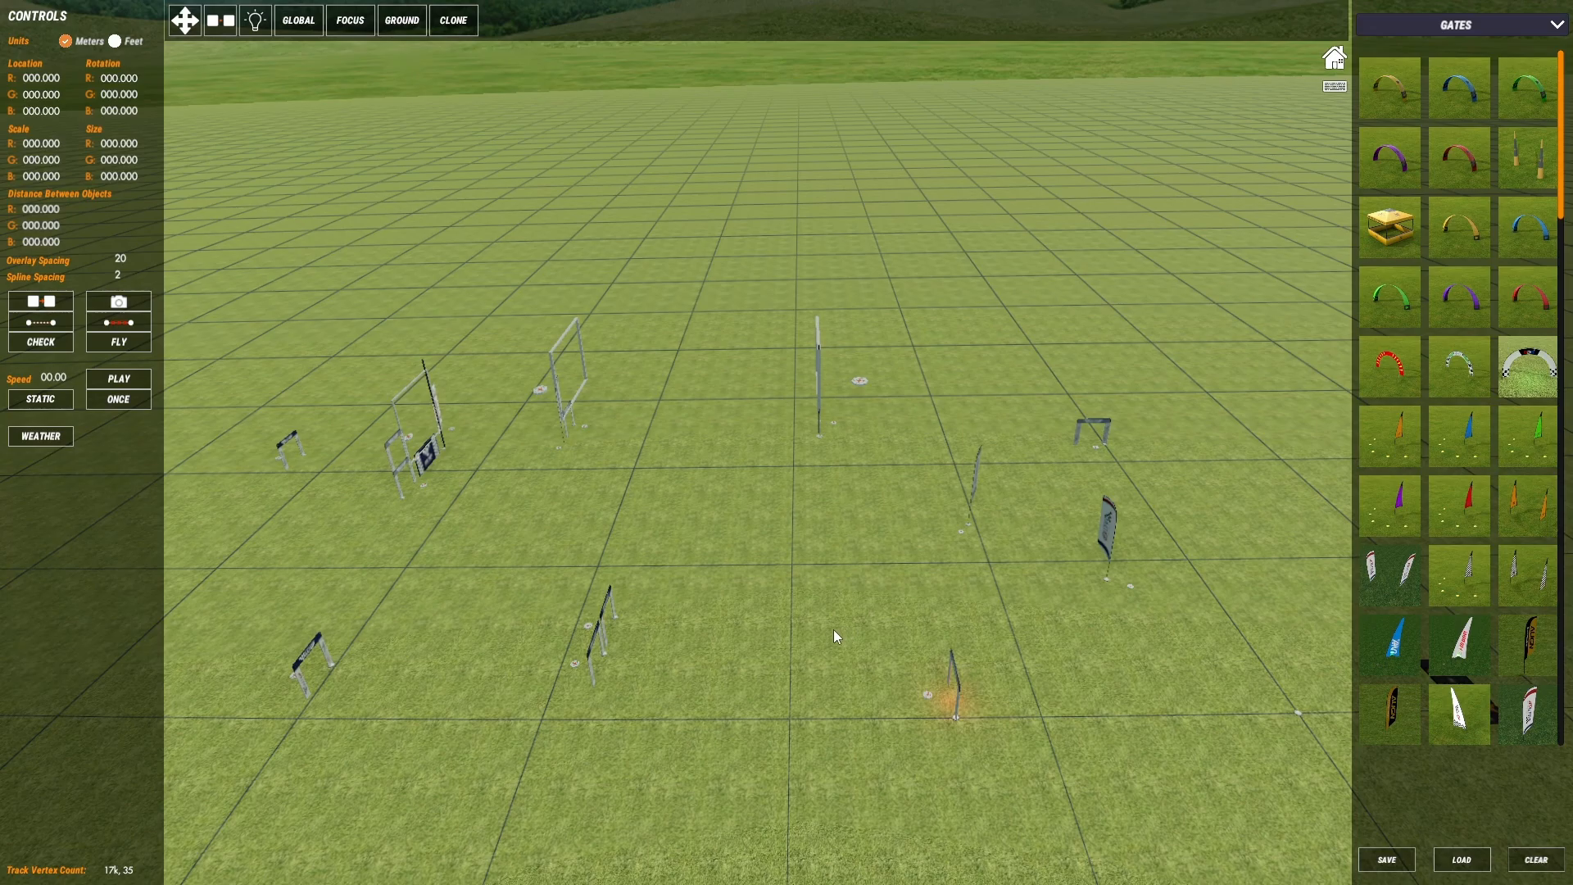
{"action": "right_click_drag", "start_coordinate": [838, 625], "coordinate": [836, 657]}
- Examine the orange-marked gate and the neighbouring gates and flags of the race track from close range and different angles
{"action": "scroll", "coordinate": [775, 644], "scroll_direction": "up", "scroll_amount": 2}
{"action": "mouse_move", "coordinate": [837, 657]}
{"action": "middle_mouse_down"}
{"action": "mouse_move", "coordinate": [427, 532]}
{"action": "mouse_move", "coordinate": [505, 581]}
{"action": "middle_mouse_up"}
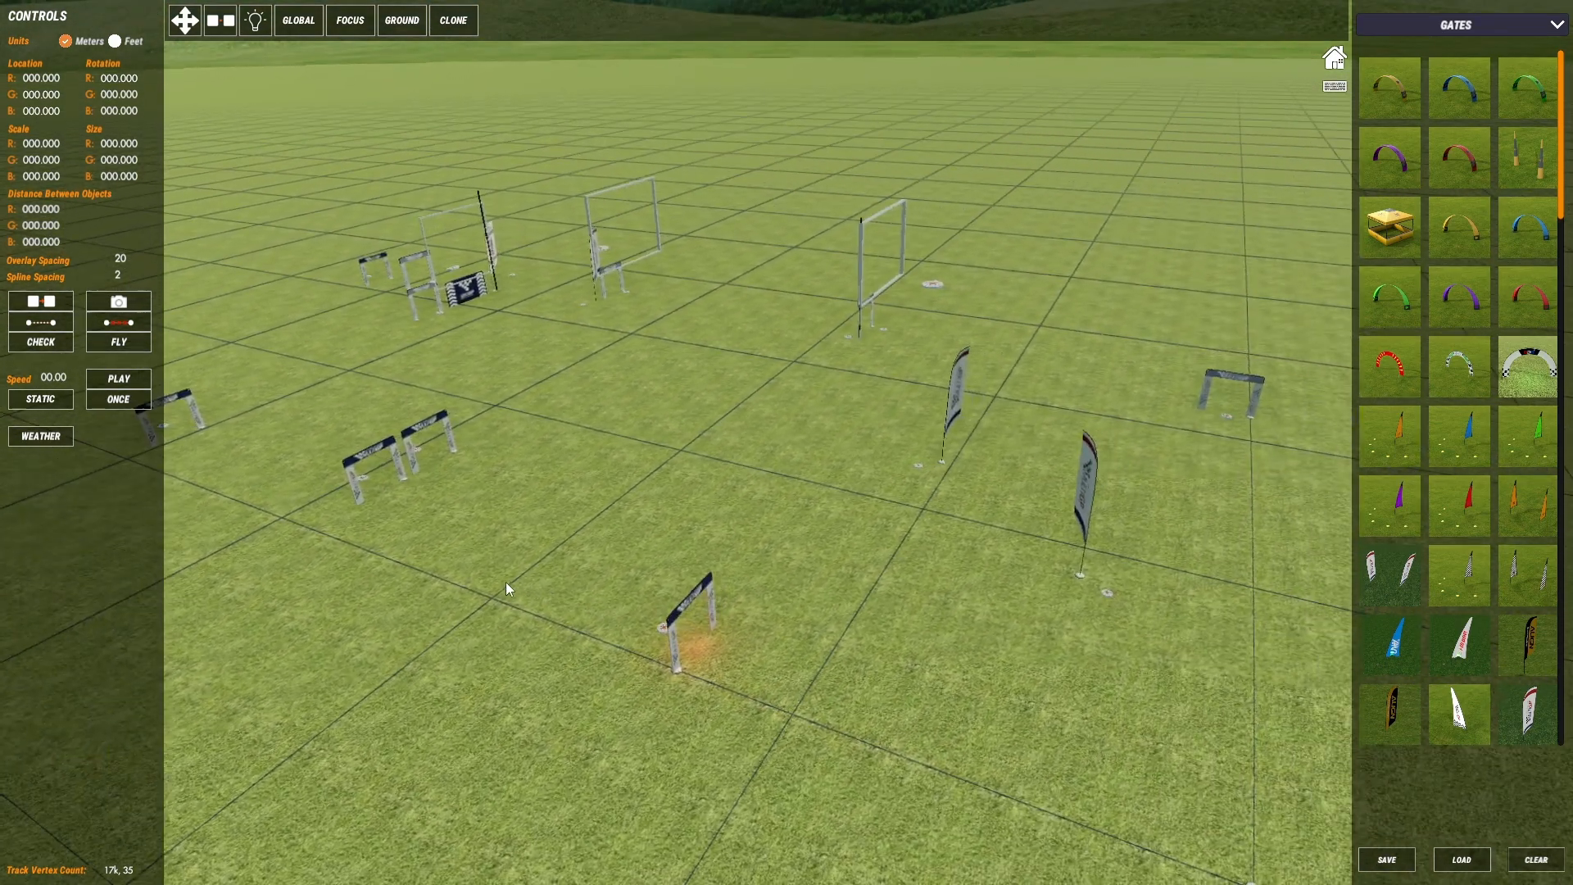
{"action": "right_click_drag", "start_coordinate": [763, 643], "coordinate": [654, 631]}
{"action": "mouse_move", "coordinate": [863, 712]}
{"action": "middle_mouse_down"}
{"action": "mouse_move", "coordinate": [792, 690]}
{"action": "mouse_move", "coordinate": [655, 570]}
{"action": "middle_mouse_up"}
{"action": "right_click_drag", "start_coordinate": [783, 588], "coordinate": [707, 593]}
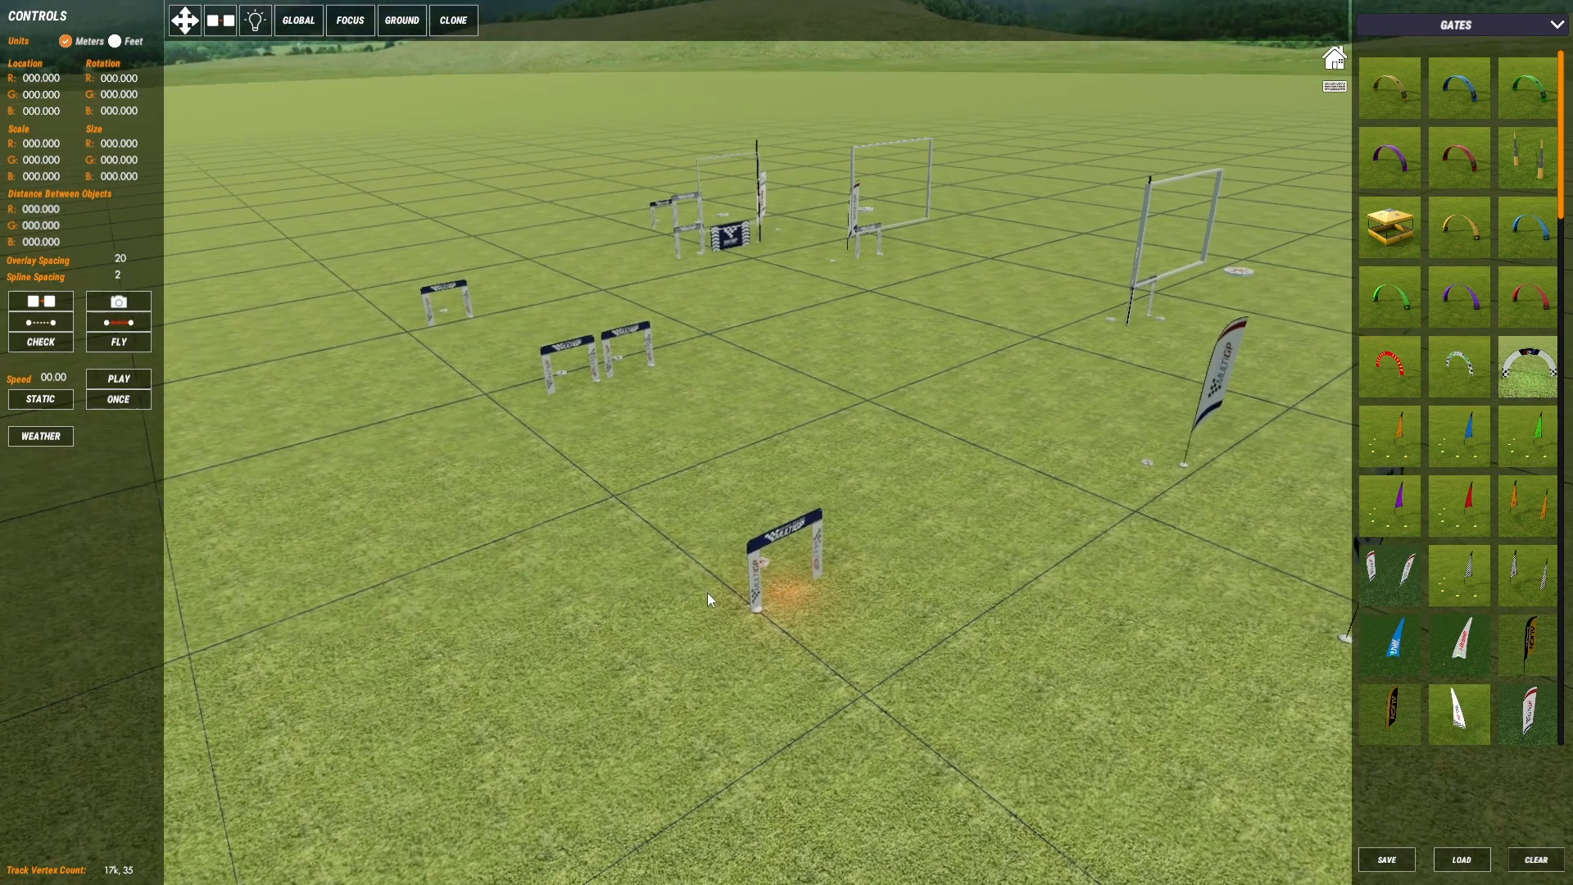
{"action": "scroll", "coordinate": [710, 593], "scroll_direction": "up", "scroll_amount": 3}
{"action": "middle_click_drag", "start_coordinate": [823, 641], "coordinate": [710, 565]}
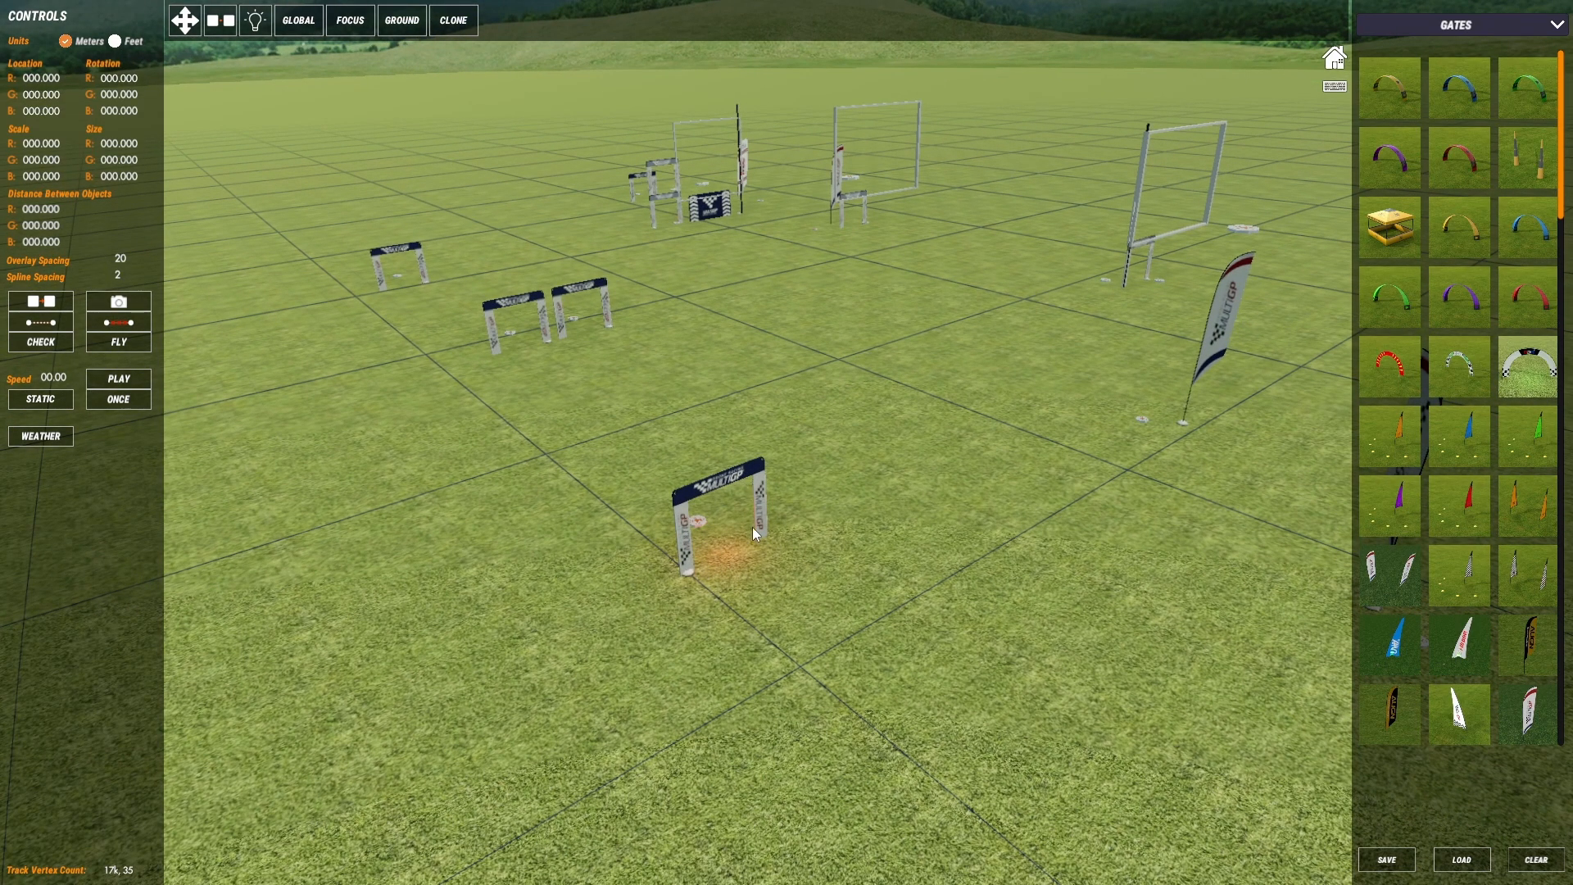
{"action": "right_click_drag", "start_coordinate": [446, 676], "coordinate": [617, 697]}
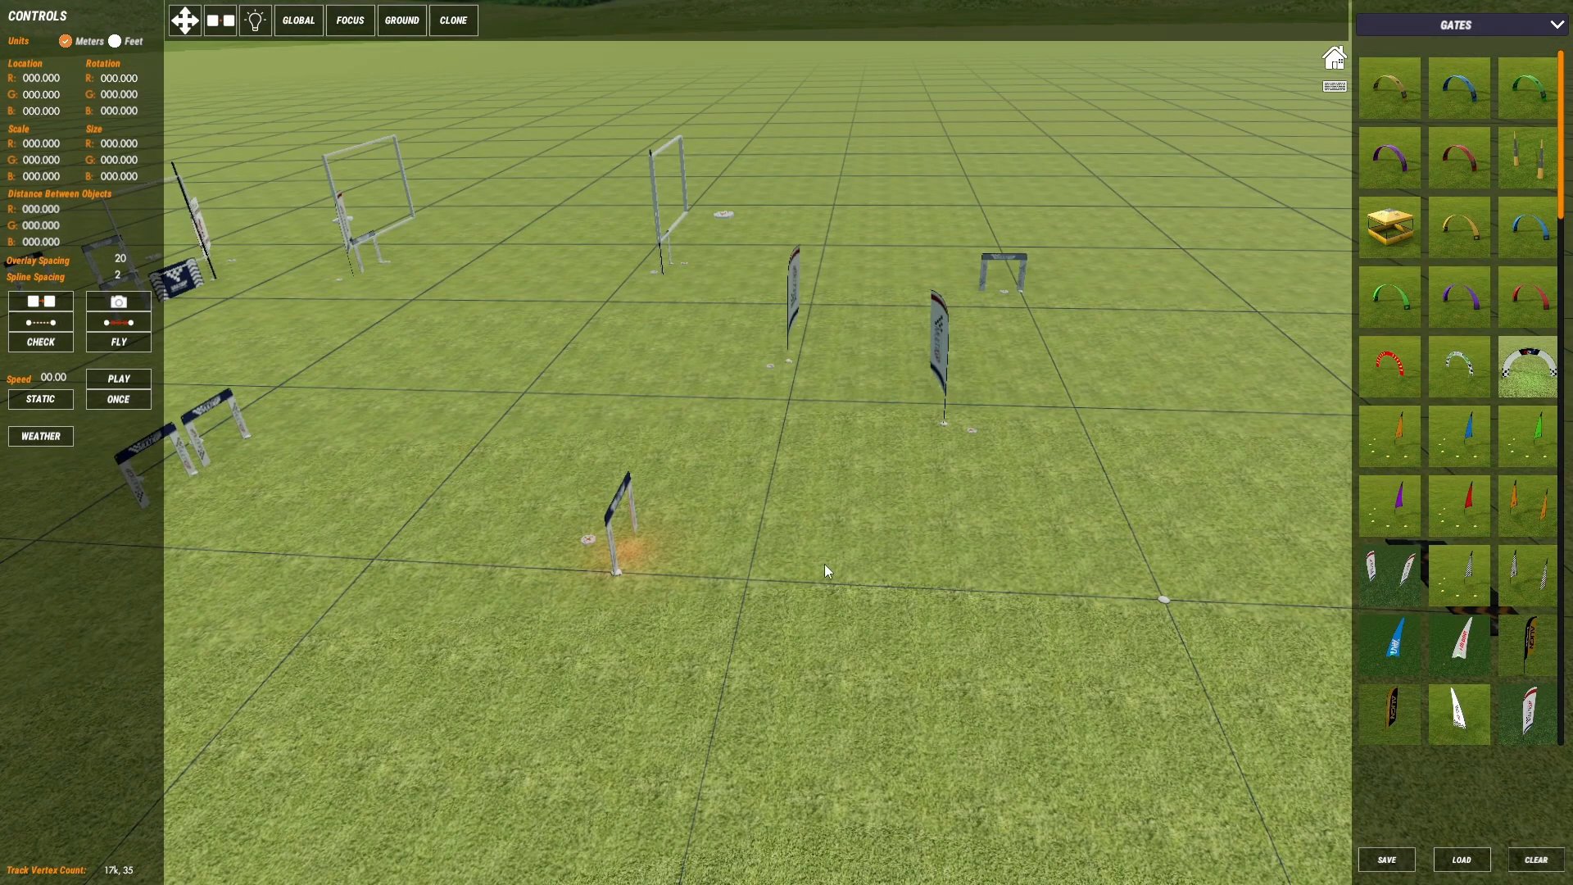
{"action": "middle_click_drag", "start_coordinate": [653, 546], "coordinate": [994, 624]}
{"action": "right_click_drag", "start_coordinate": [995, 625], "coordinate": [1001, 614]}
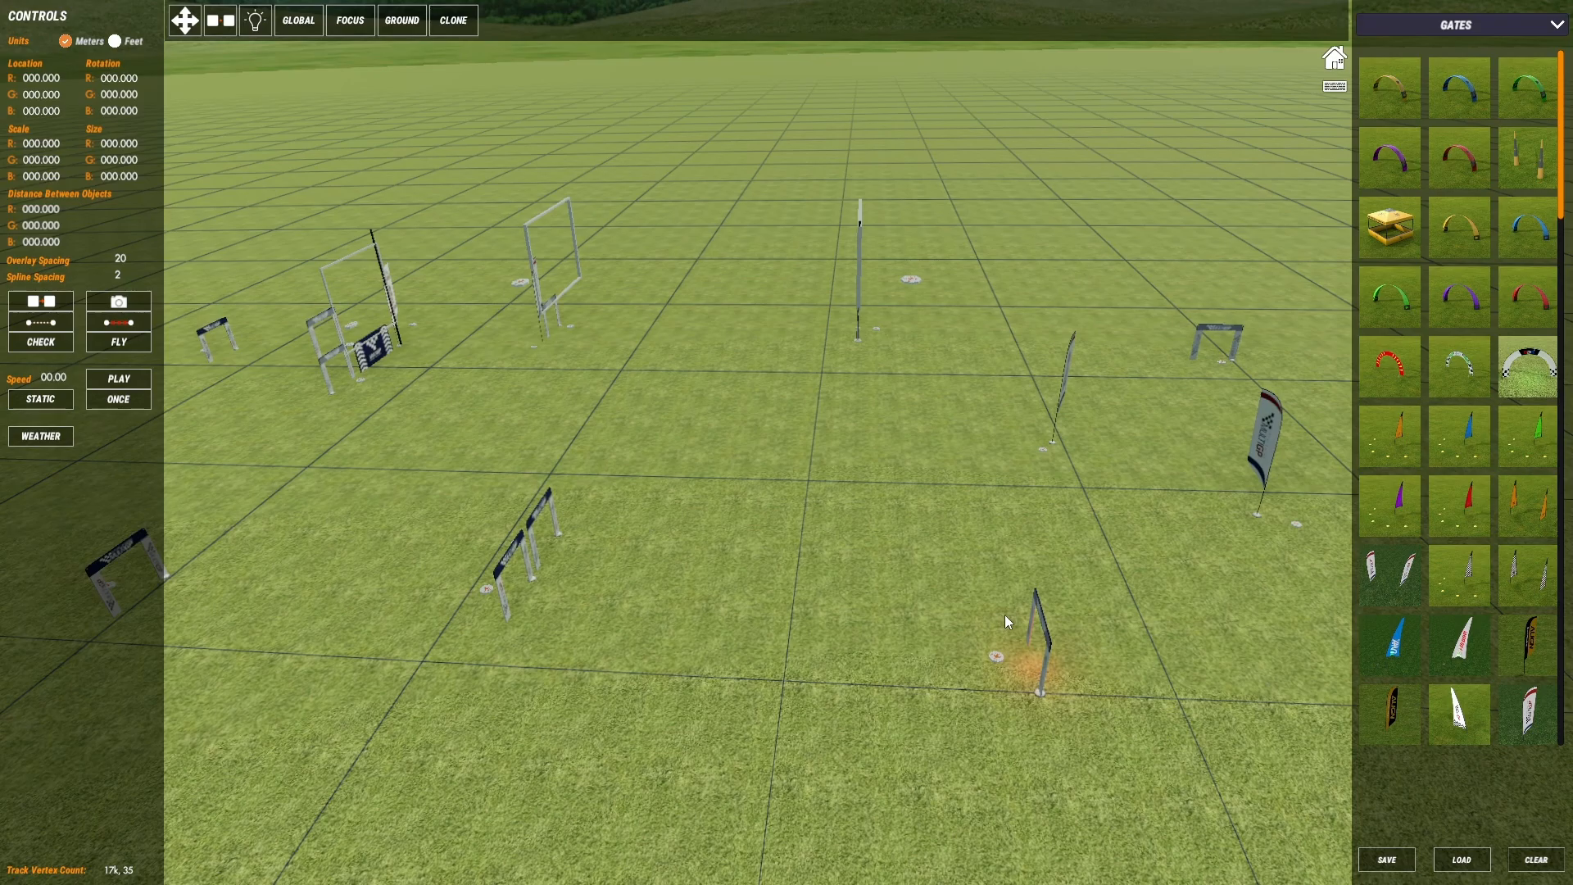
{"action": "right_click_drag", "start_coordinate": [992, 489], "coordinate": [895, 505]}
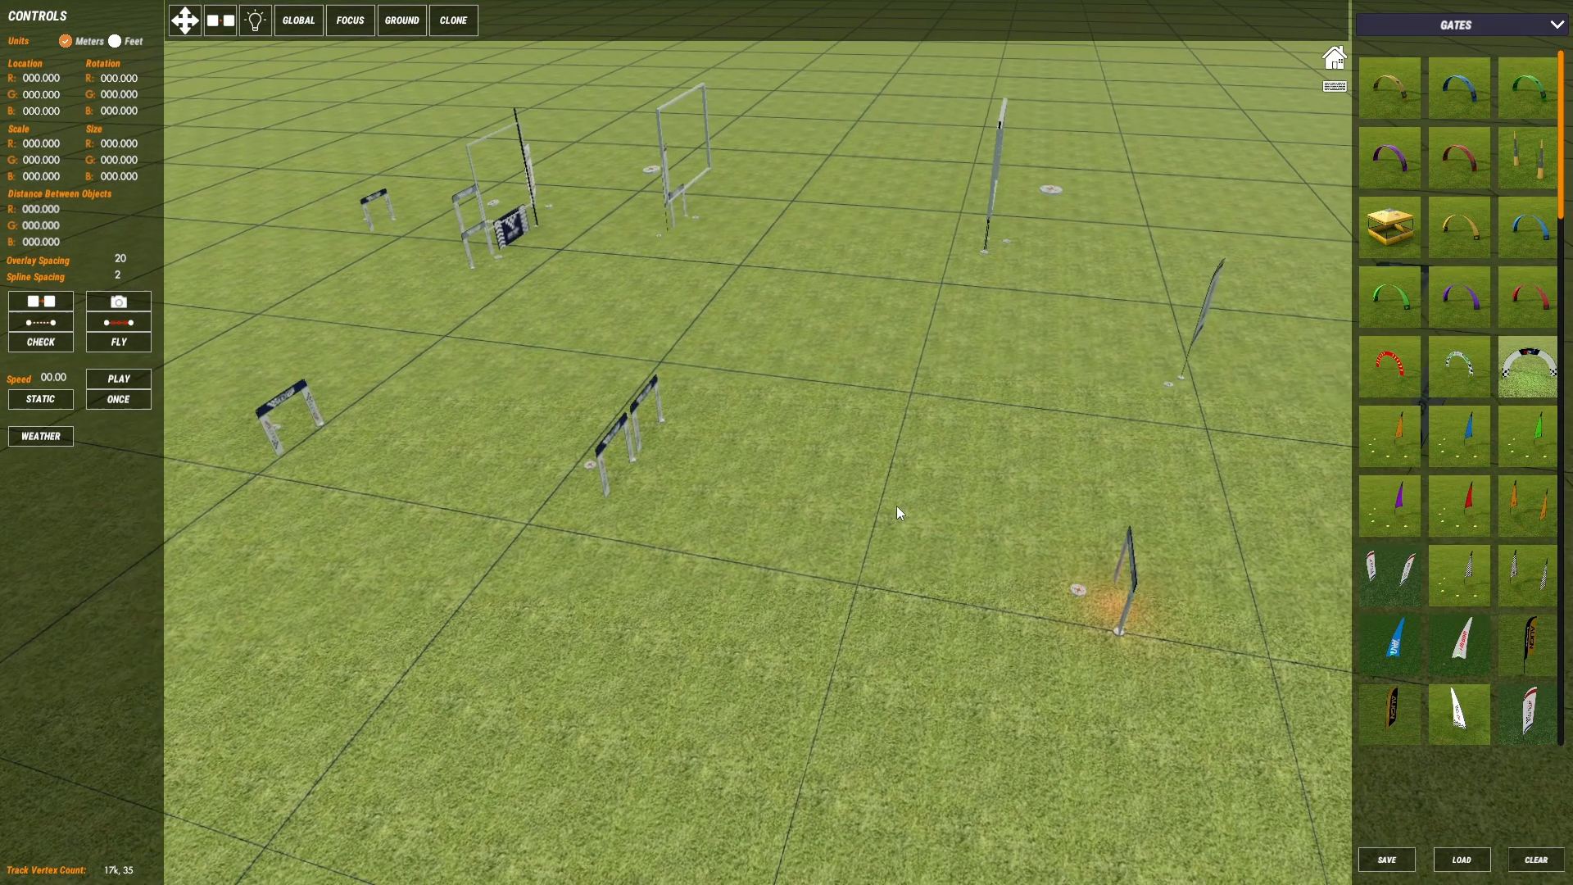
{"action": "middle_click_drag", "start_coordinate": [896, 506], "coordinate": [759, 475]}
{"action": "right_click_drag", "start_coordinate": [759, 475], "coordinate": [585, 463]}
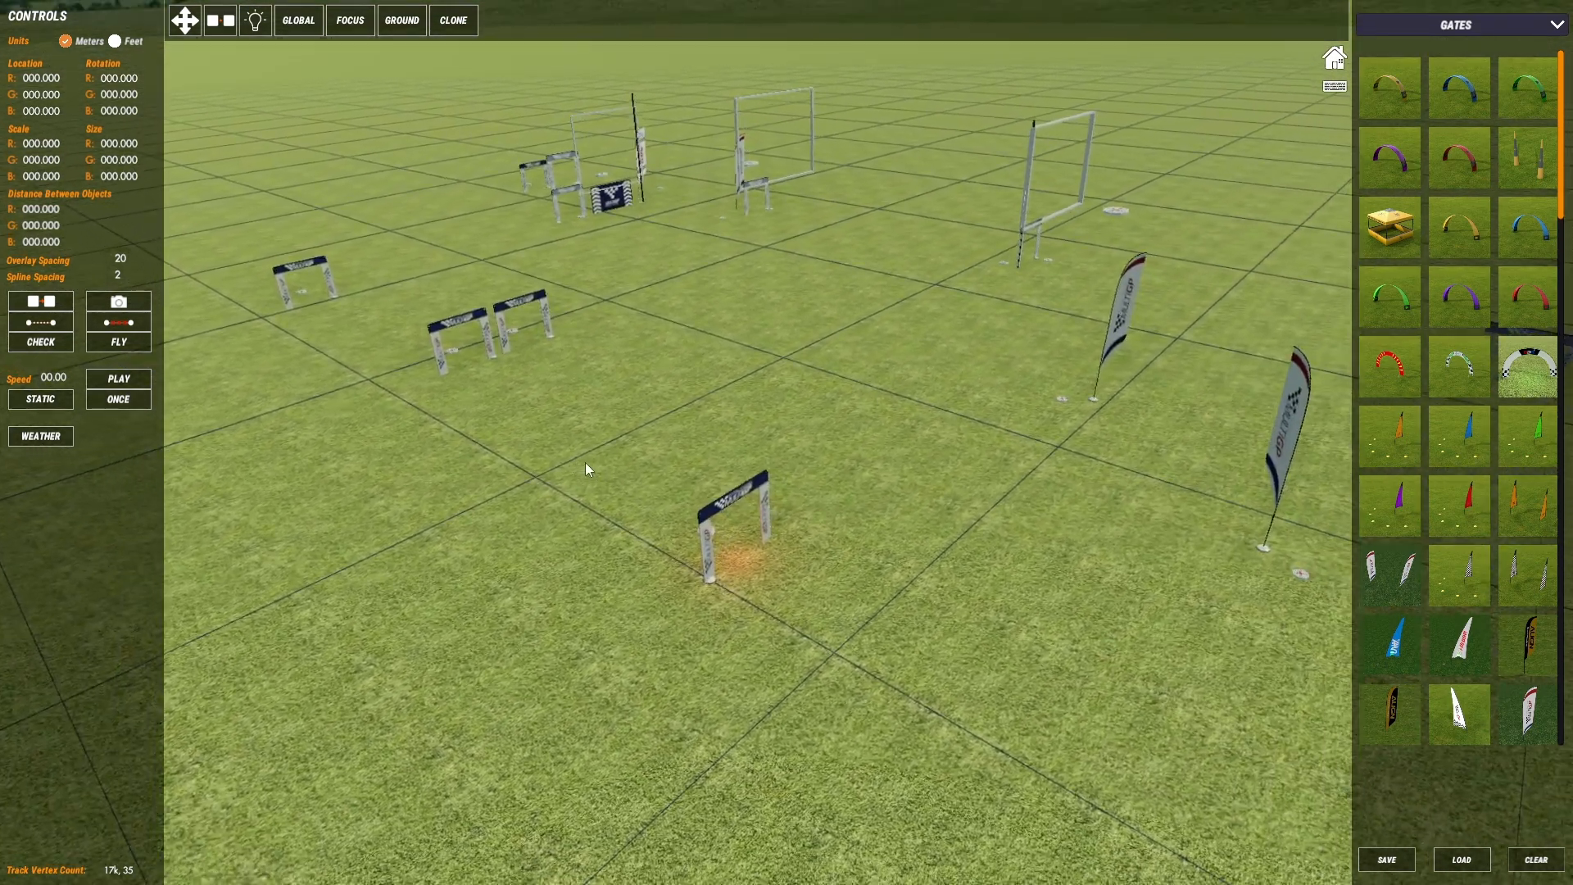
{"action": "middle_click_drag", "start_coordinate": [739, 527], "coordinate": [743, 536]}
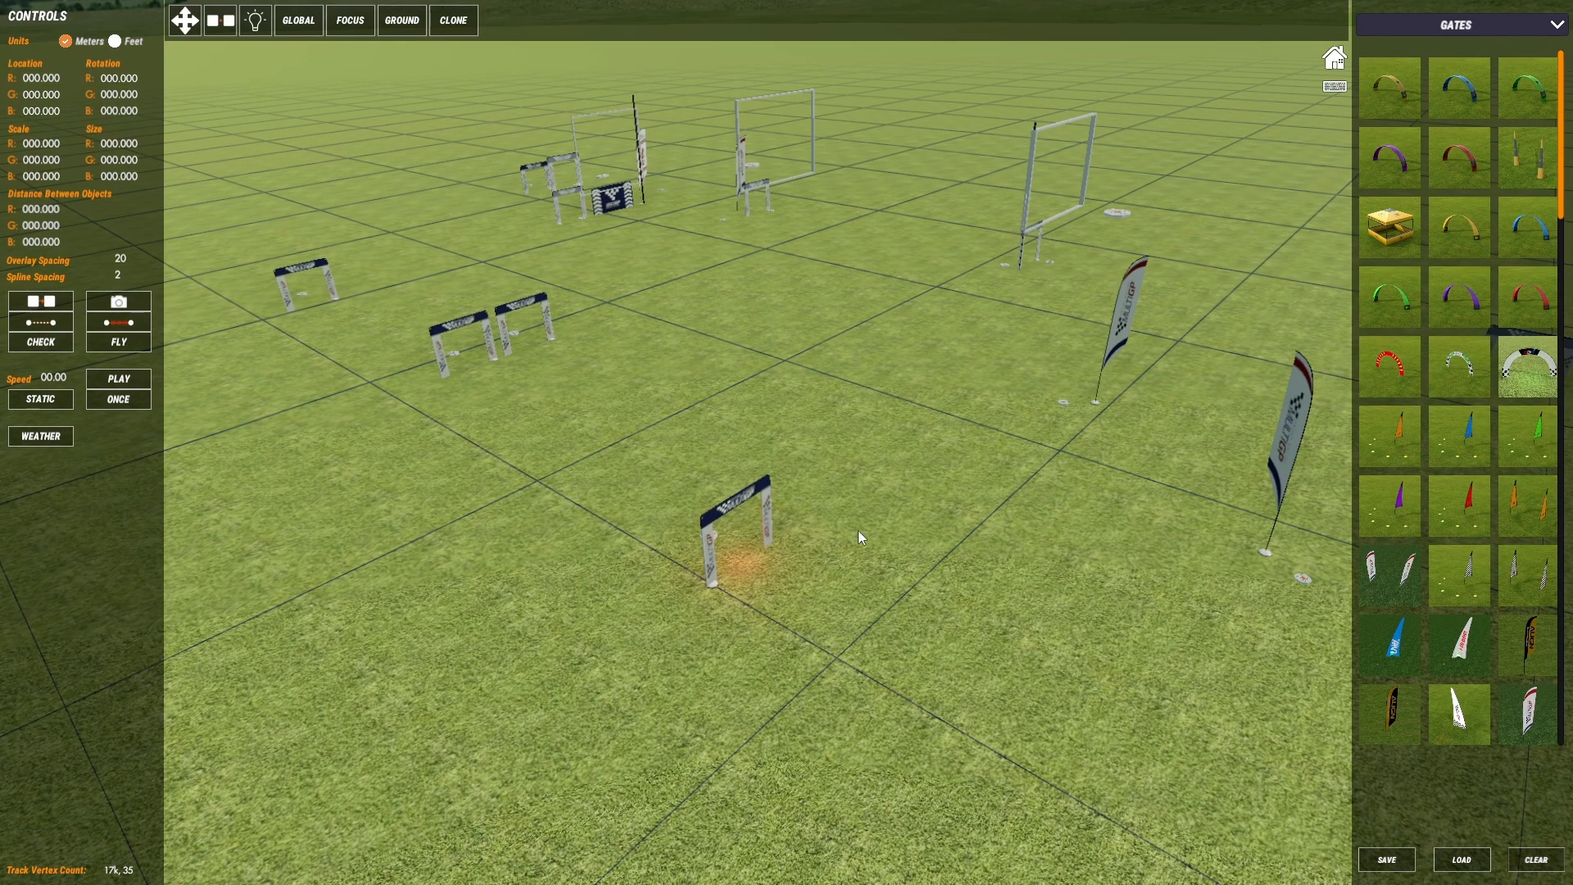
{"action": "right_click_drag", "start_coordinate": [857, 538], "coordinate": [781, 540]}
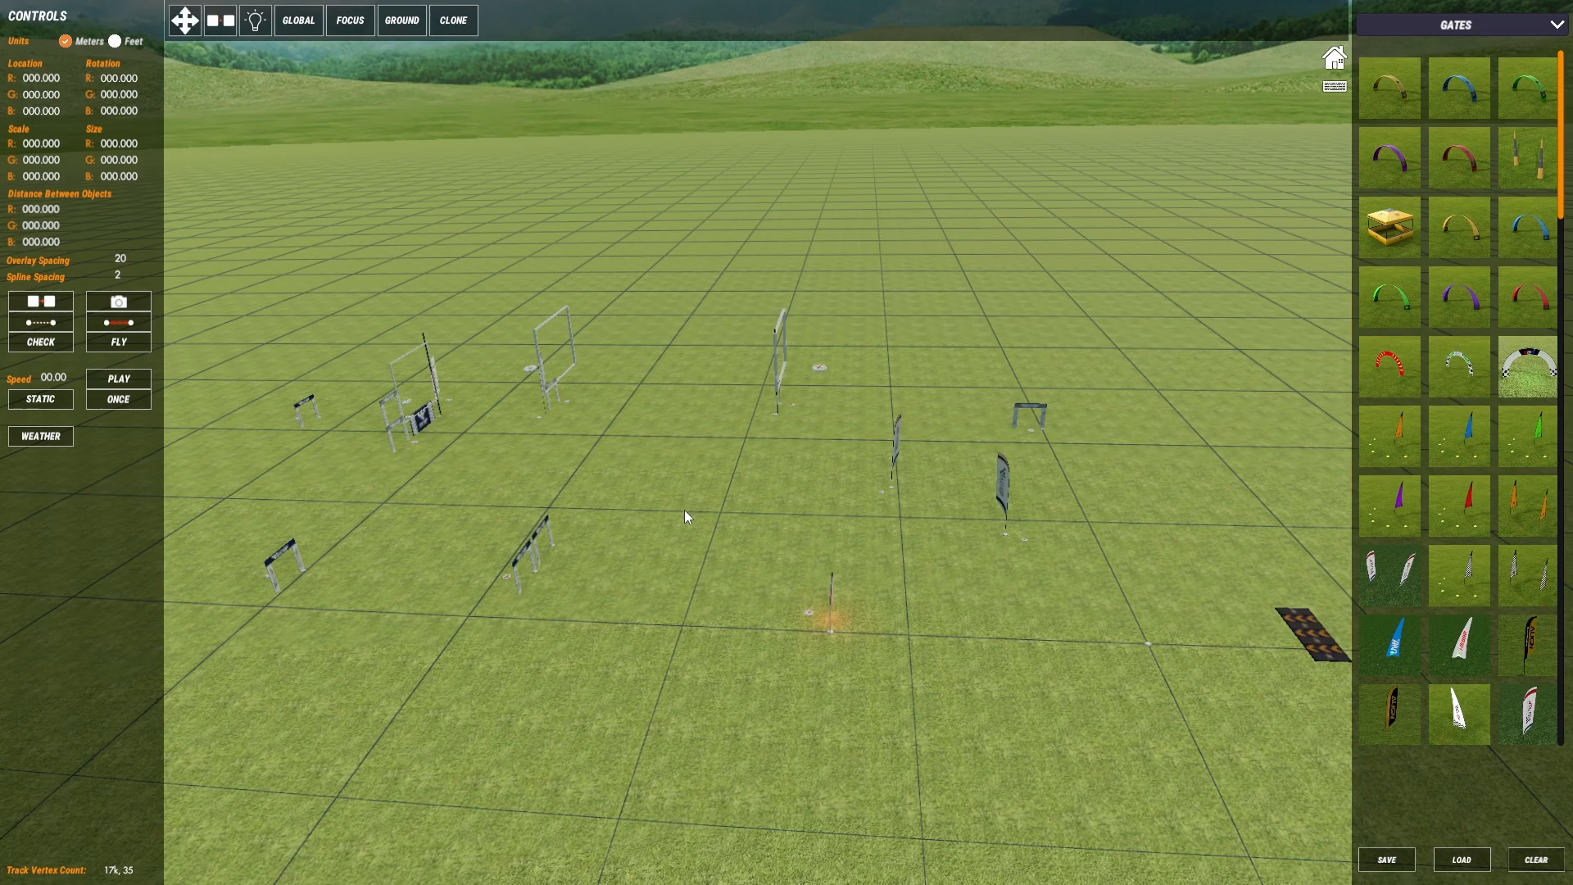
{"action": "scroll", "coordinate": [684, 510], "scroll_direction": "down", "scroll_amount": 1}
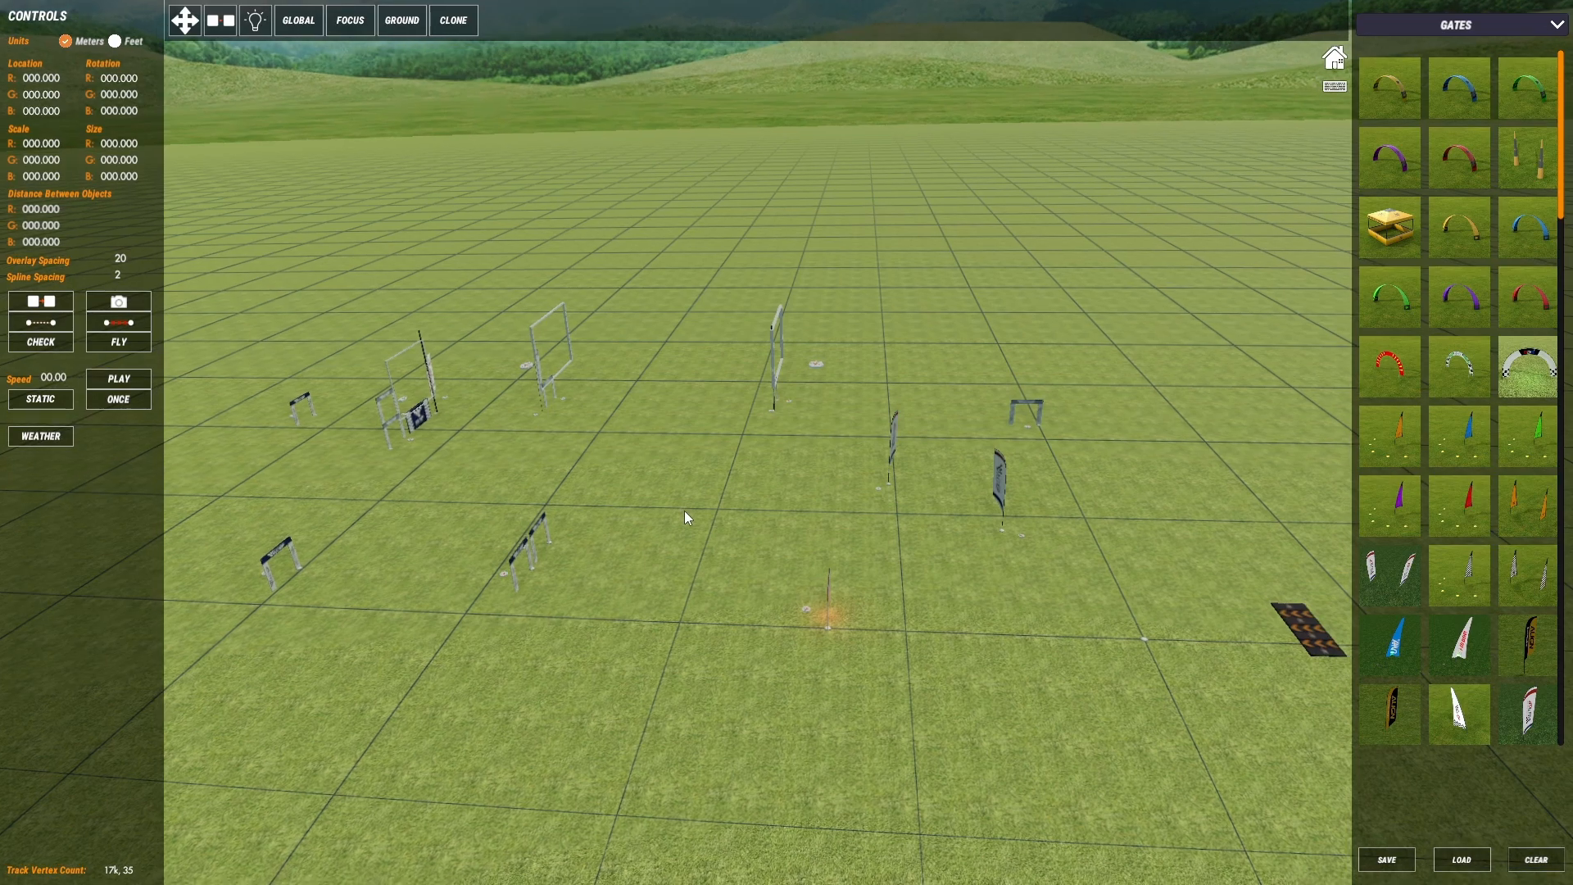
{"action": "middle_click_drag", "start_coordinate": [684, 510], "coordinate": [628, 530]}
{"action": "right_click_drag", "start_coordinate": [629, 530], "coordinate": [631, 529]}
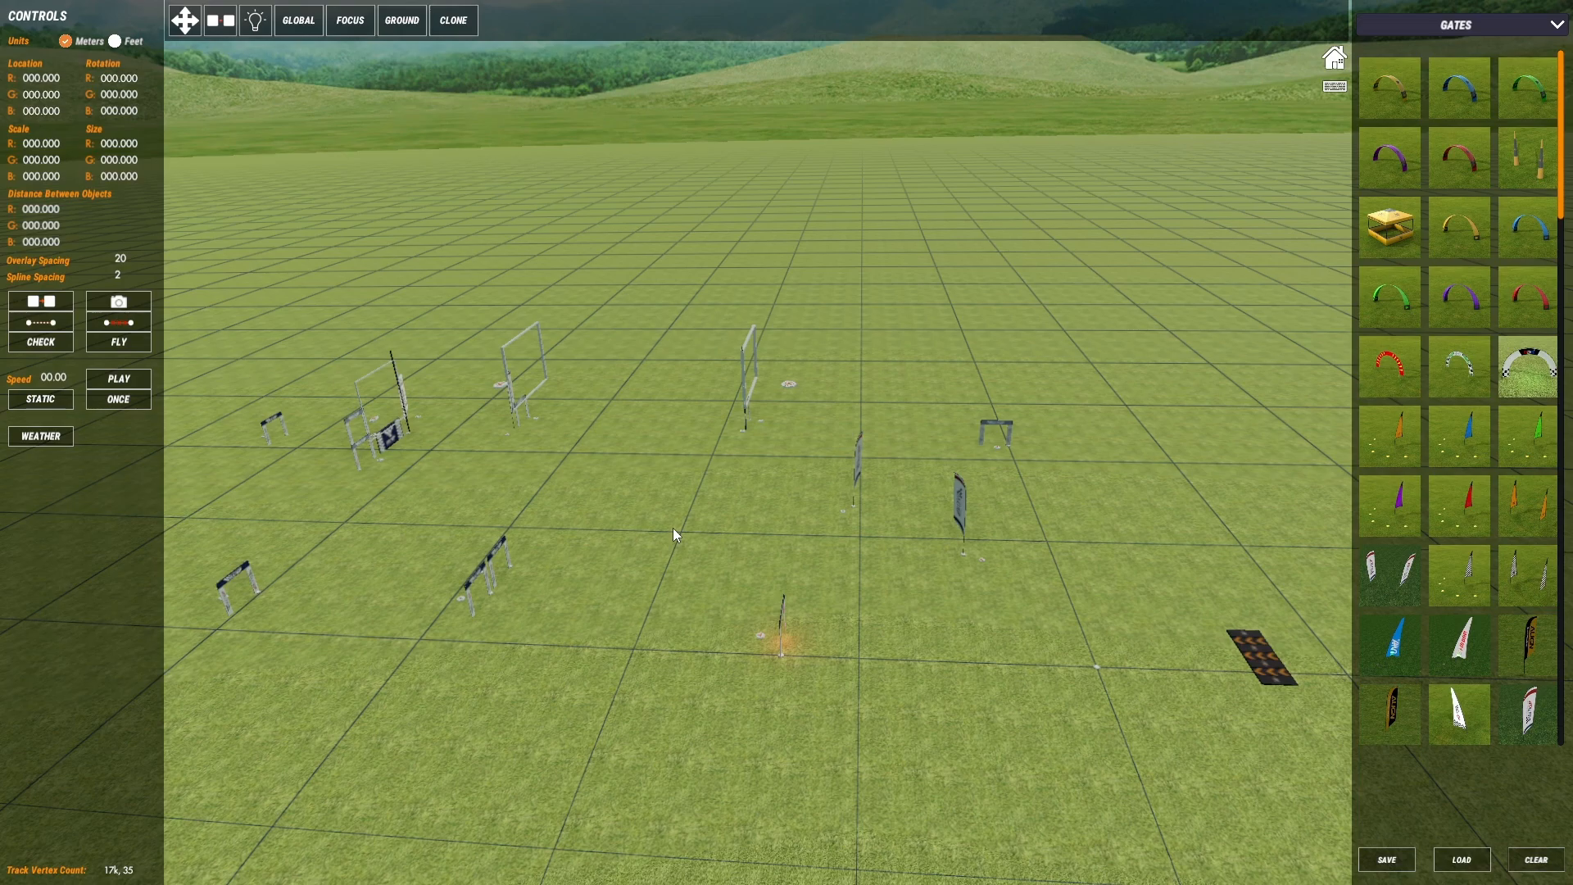
{"action": "right_click_drag", "start_coordinate": [673, 528], "coordinate": [665, 529]}
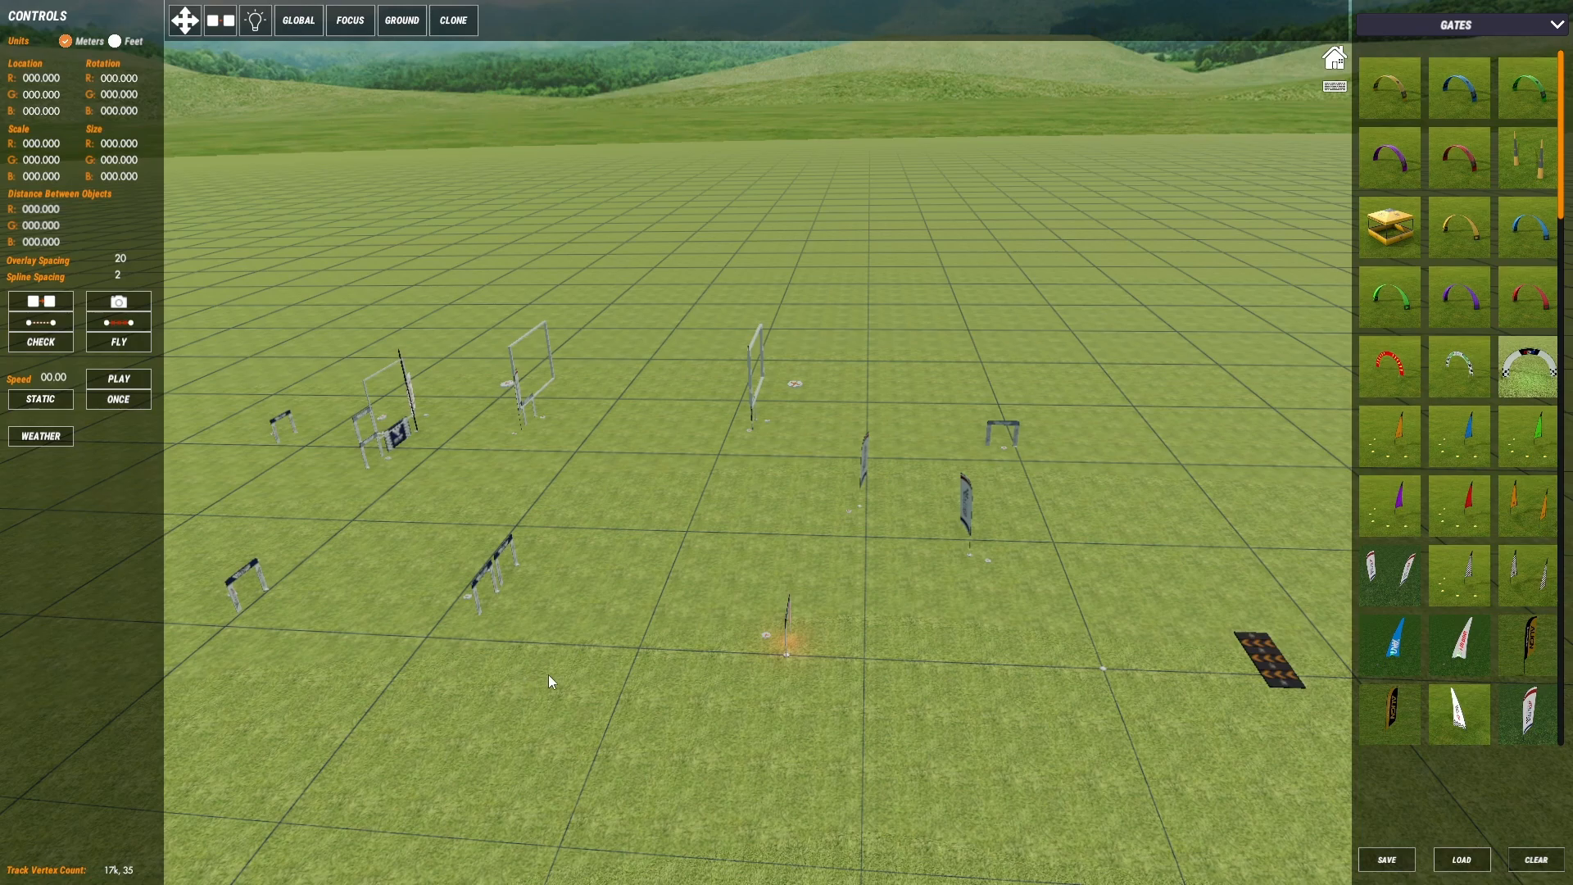
{"action": "right_click_drag", "start_coordinate": [548, 674], "coordinate": [574, 655]}
{"action": "key", "text": "a"}
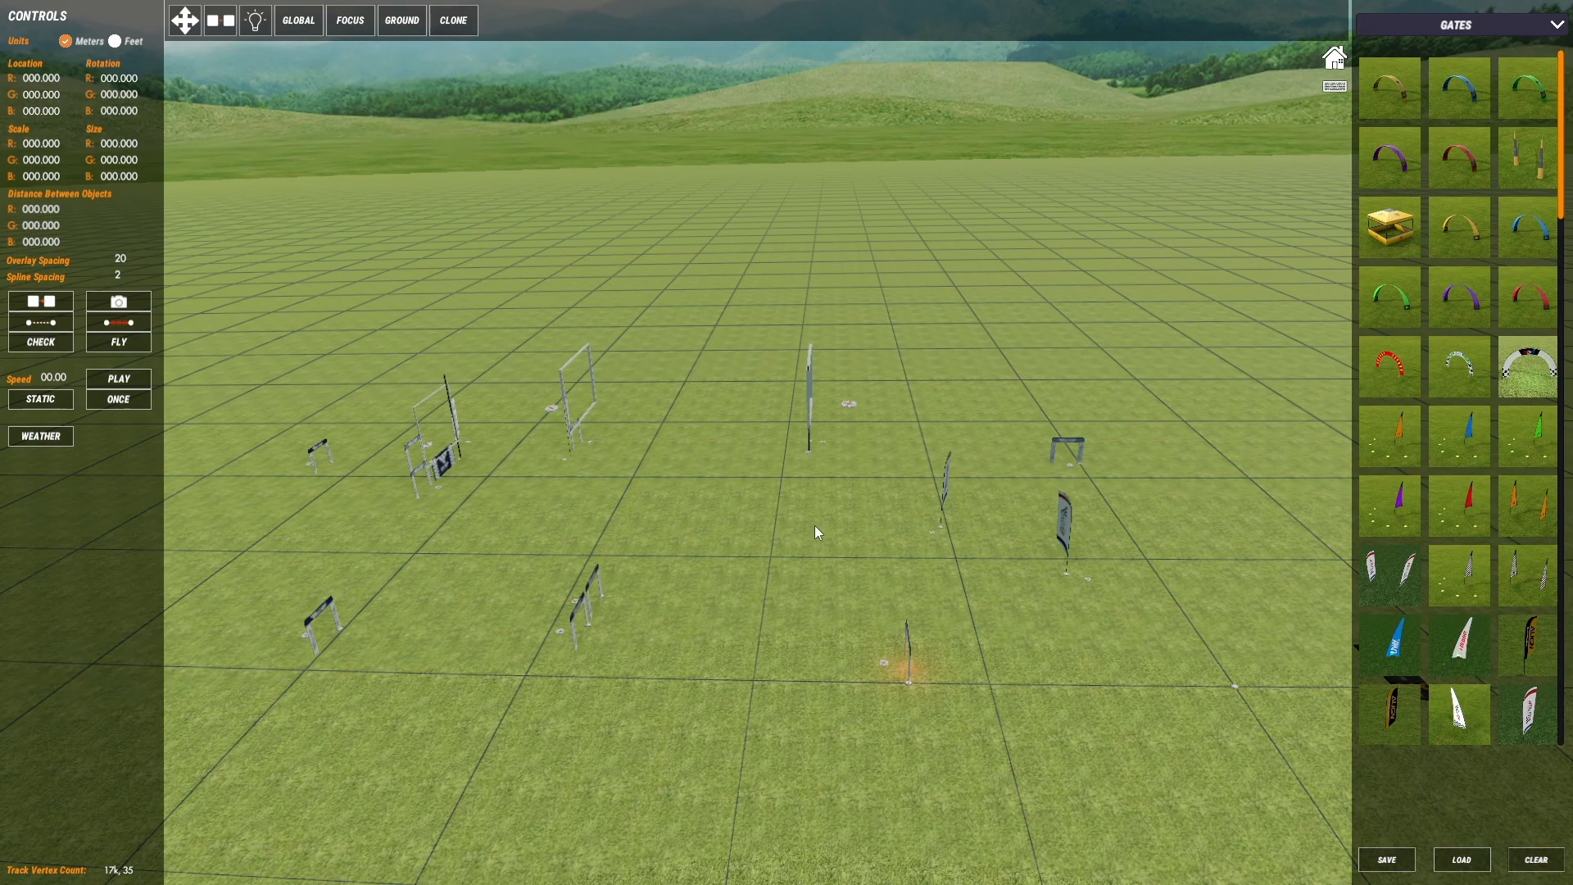
{"action": "right_click_drag", "start_coordinate": [817, 521], "coordinate": [550, 701]}
{"action": "key", "text": "w"}
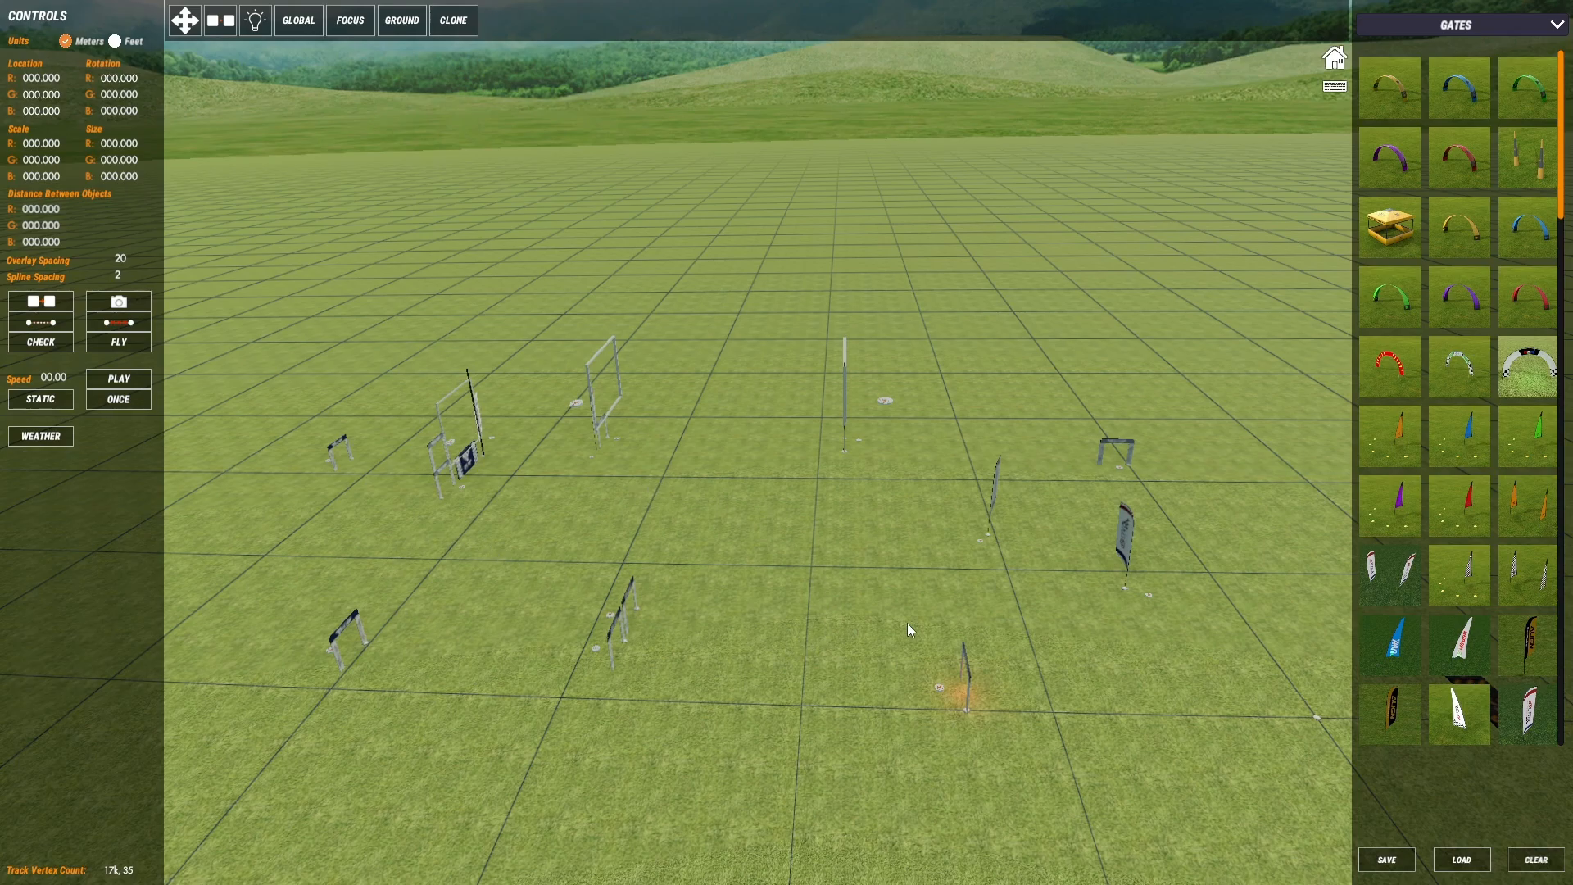
{"action": "scroll", "coordinate": [827, 642], "scroll_direction": "down", "scroll_amount": 1}
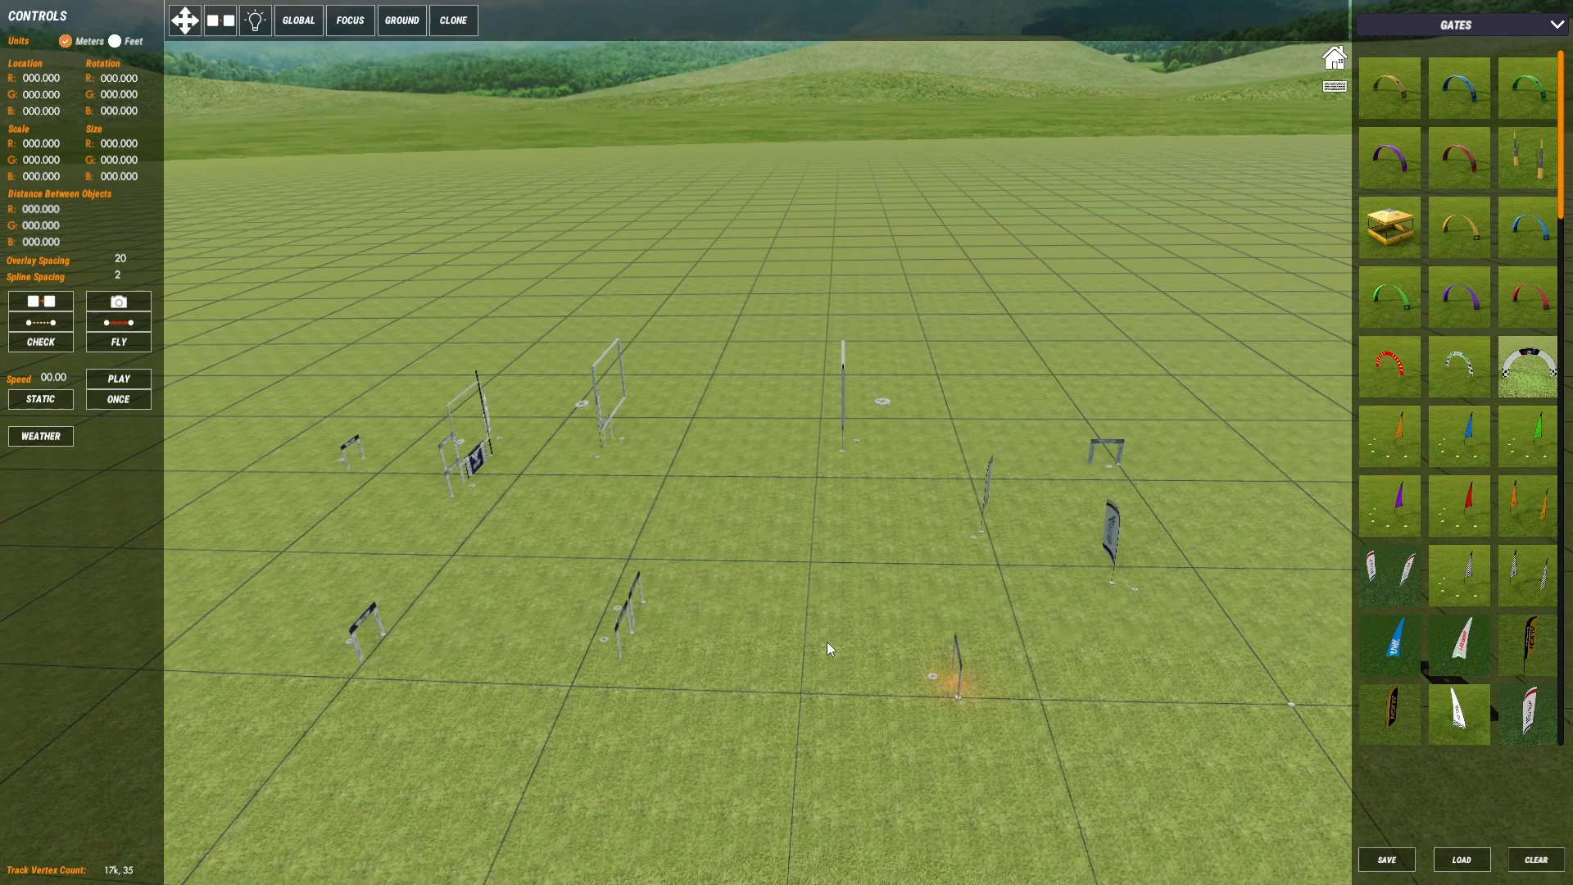
{"action": "key", "text": "d"}
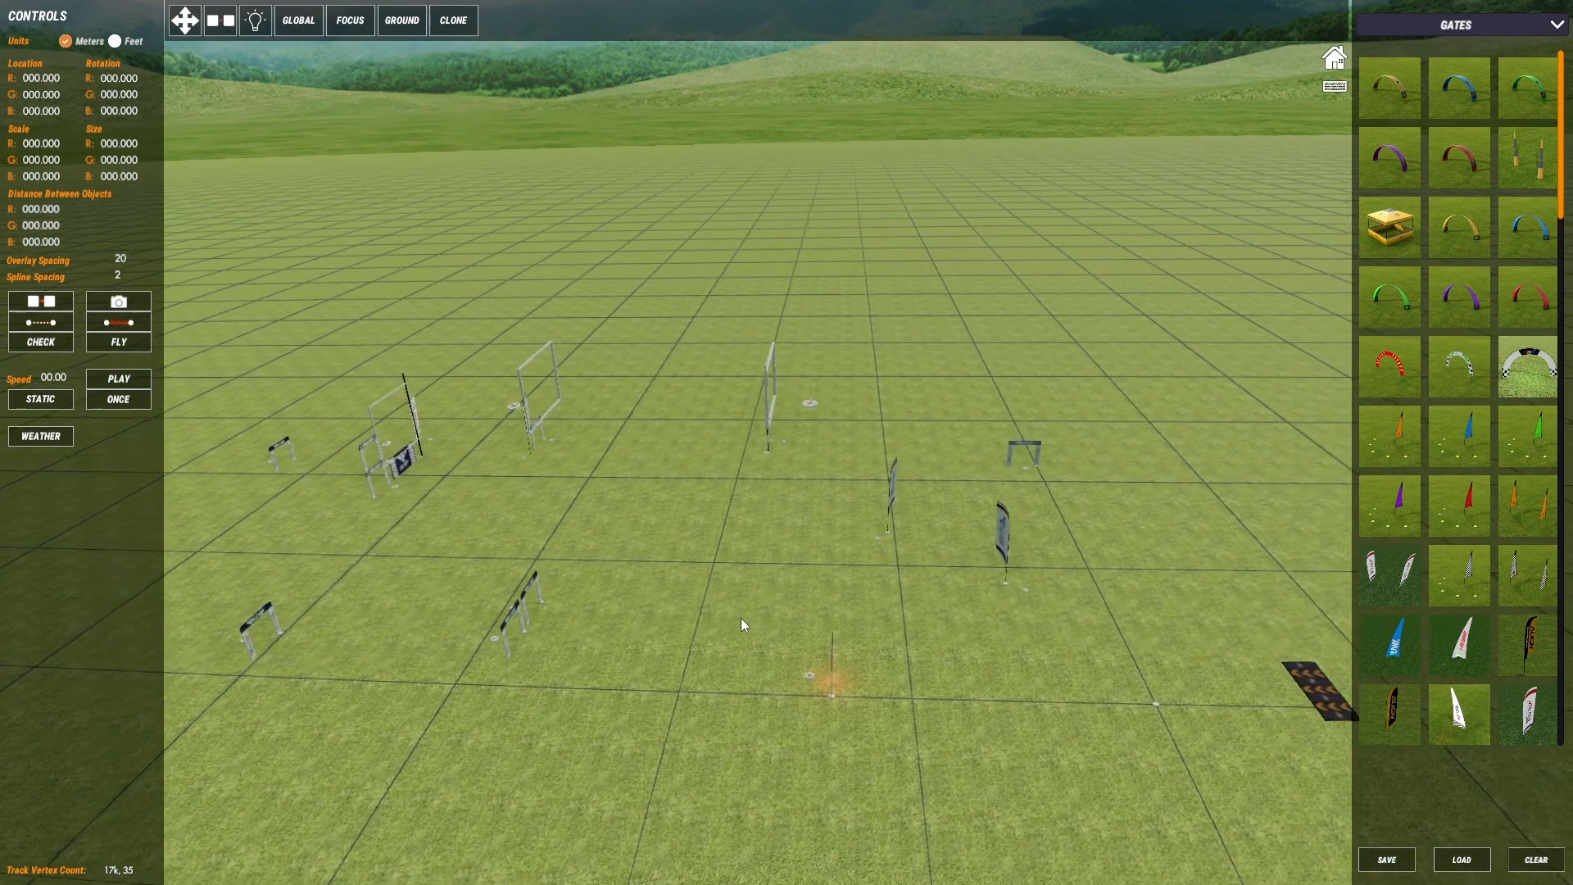
{"action": "middle_click_drag", "start_coordinate": [742, 618], "coordinate": [706, 613]}
{"action": "scroll", "coordinate": [707, 614], "scroll_direction": "down", "scroll_amount": 1}
{"action": "right_click_drag", "start_coordinate": [706, 613], "coordinate": [425, 684]}
{"action": "middle_click_drag", "start_coordinate": [926, 655], "coordinate": [795, 642]}
{"action": "right_click_drag", "start_coordinate": [795, 643], "coordinate": [792, 639]}
{"action": "scroll", "coordinate": [792, 639], "scroll_direction": "down", "scroll_amount": 1}
{"action": "middle_click_drag", "start_coordinate": [793, 639], "coordinate": [800, 657]}
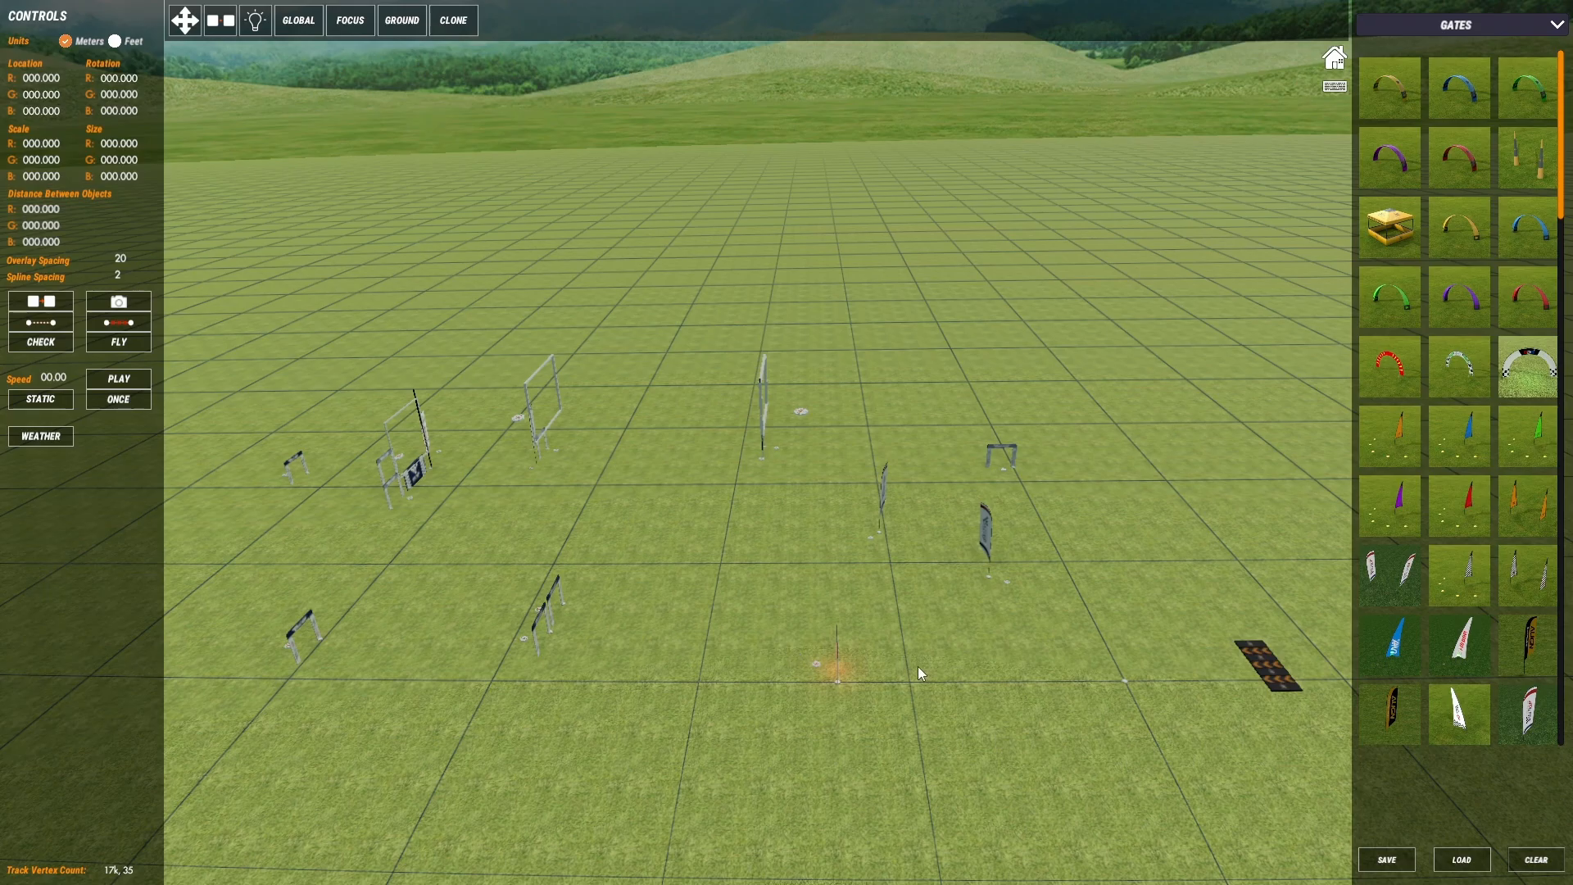
- Set the gizmo to scale mode and select all gates, flags and the start pad of the track together
{"action": "scroll", "coordinate": [883, 641], "scroll_direction": "up", "scroll_amount": 3}
{"action": "right_click_drag", "start_coordinate": [883, 641], "coordinate": [829, 535]}
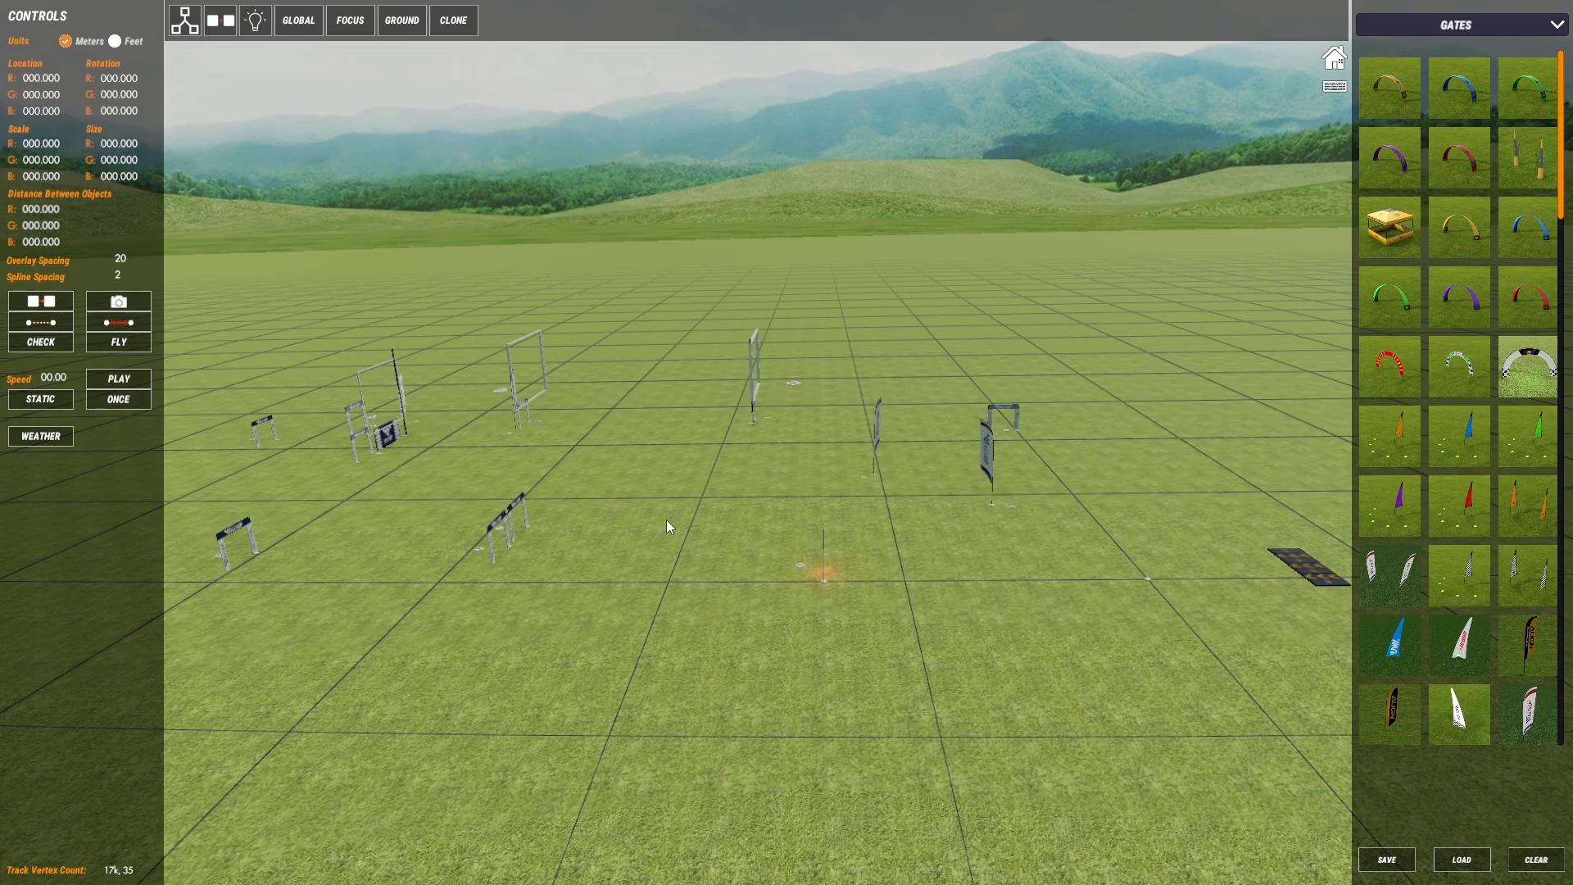
{"action": "scroll", "coordinate": [691, 534], "scroll_direction": "down", "scroll_amount": 10}
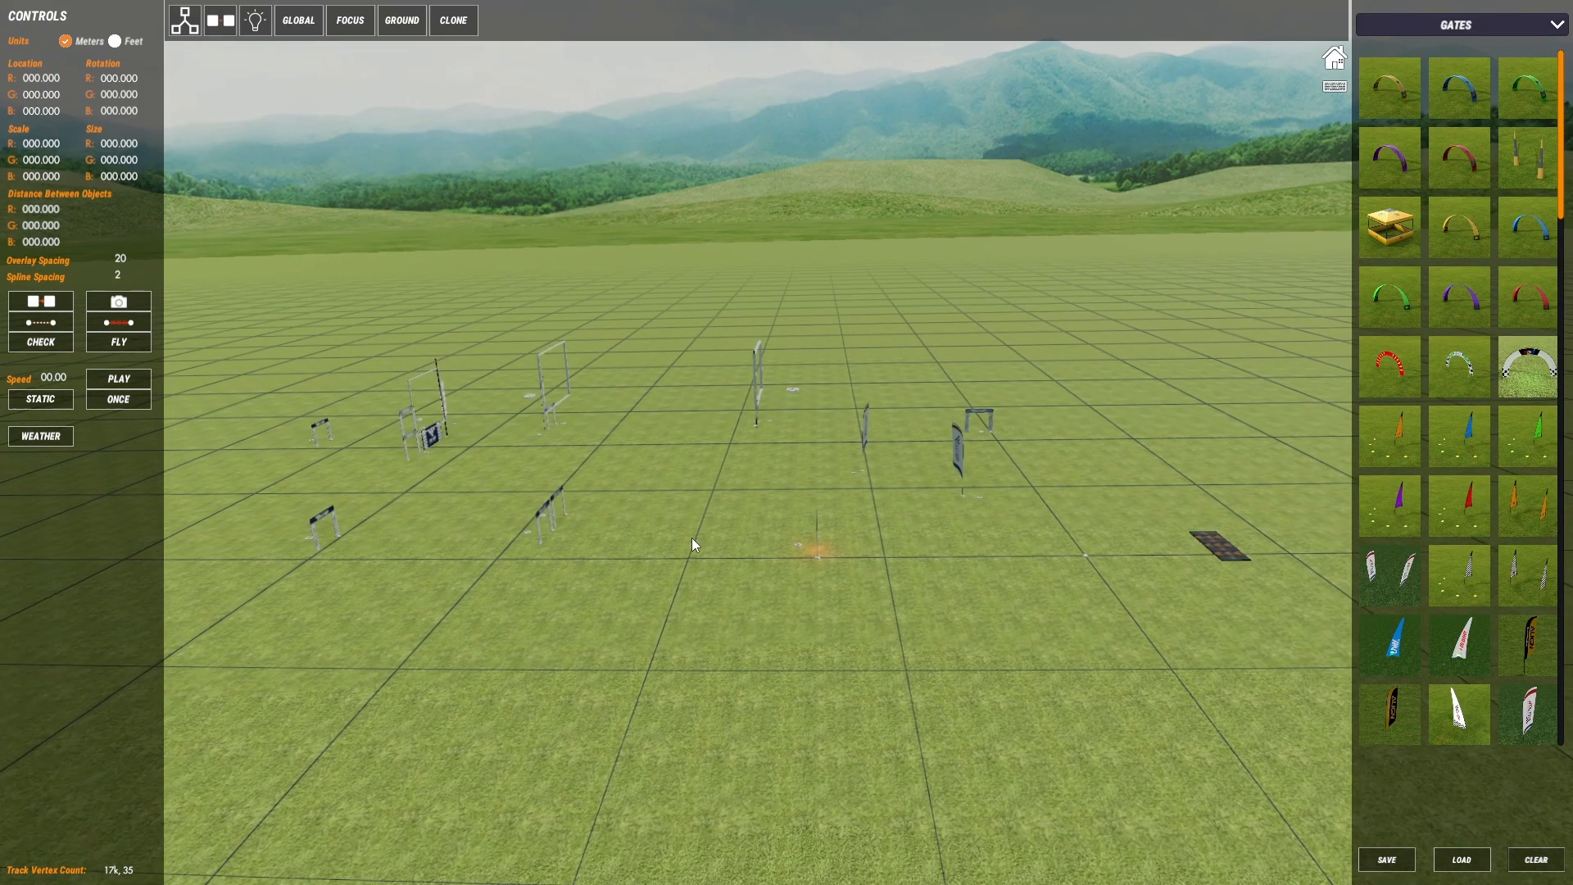
{"action": "scroll", "coordinate": [696, 544], "scroll_direction": "down", "scroll_amount": 3}
{"action": "middle_click_drag", "start_coordinate": [695, 545], "coordinate": [692, 586]}
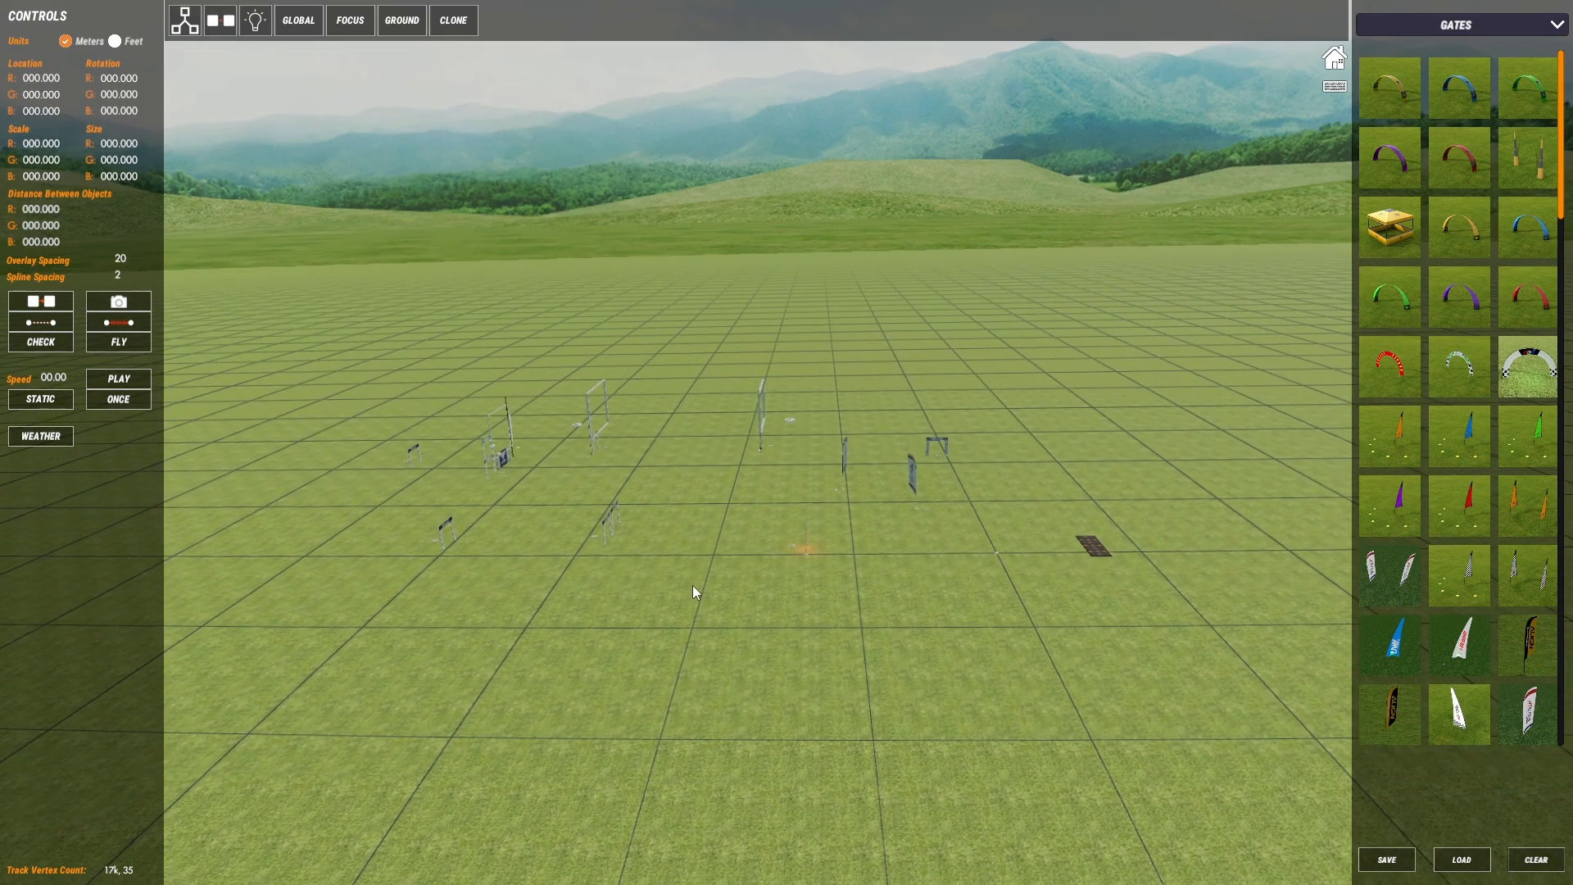
{"action": "left_click_drag", "start_coordinate": [1246, 740], "coordinate": [327, 189]}
{"action": "right_click_drag", "start_coordinate": [605, 407], "coordinate": [587, 413]}
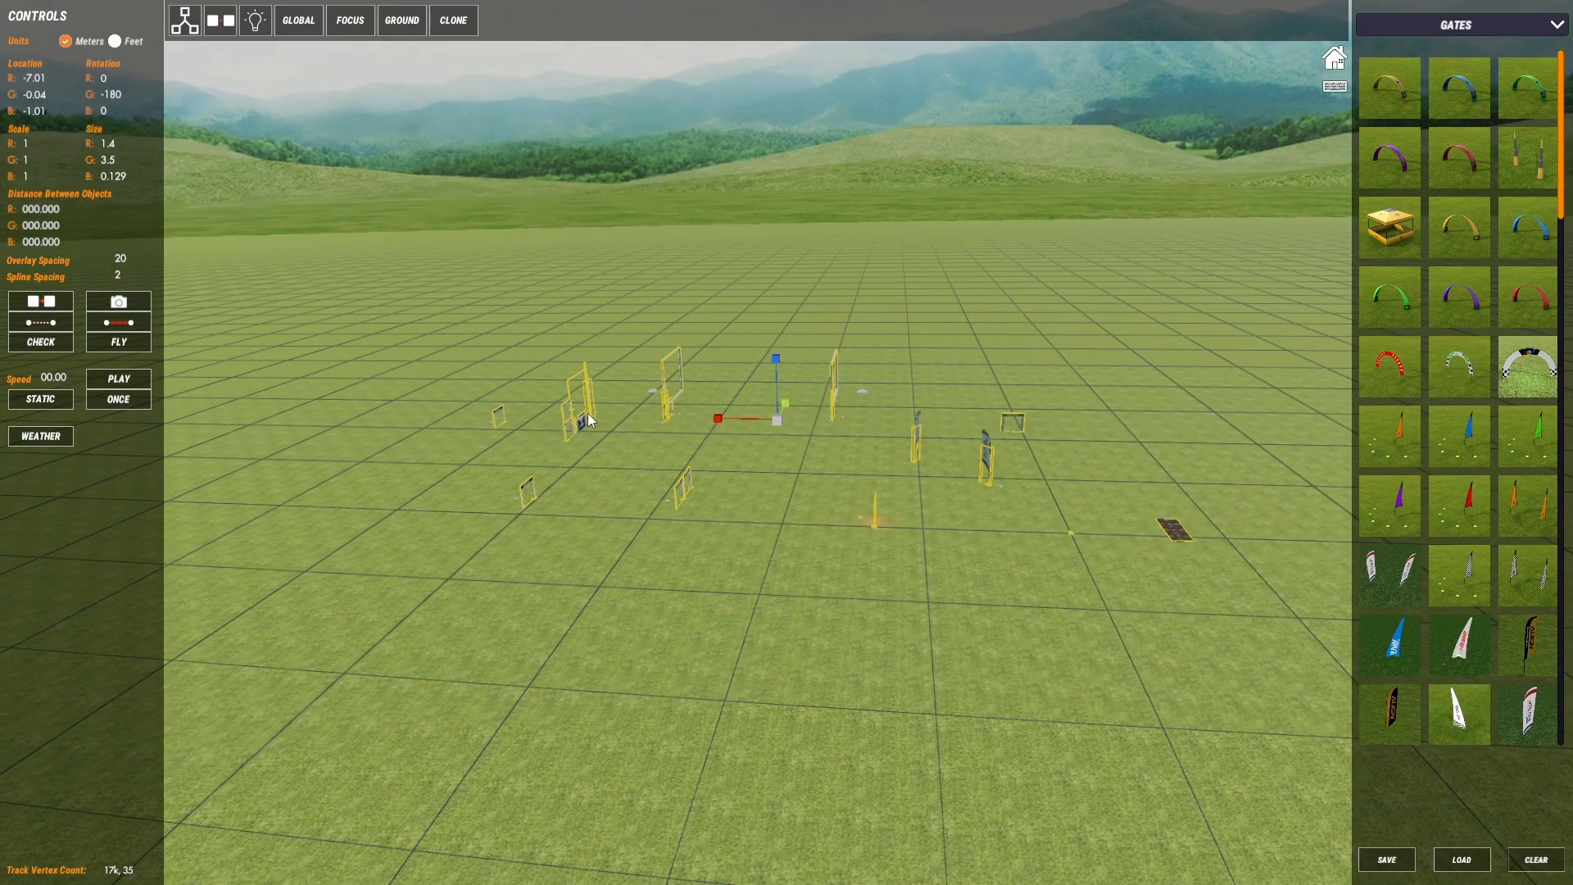
{"action": "key", "text": "w"}
{"action": "middle_click_drag", "start_coordinate": [629, 415], "coordinate": [561, 397]}
{"action": "key", "text": "r"}
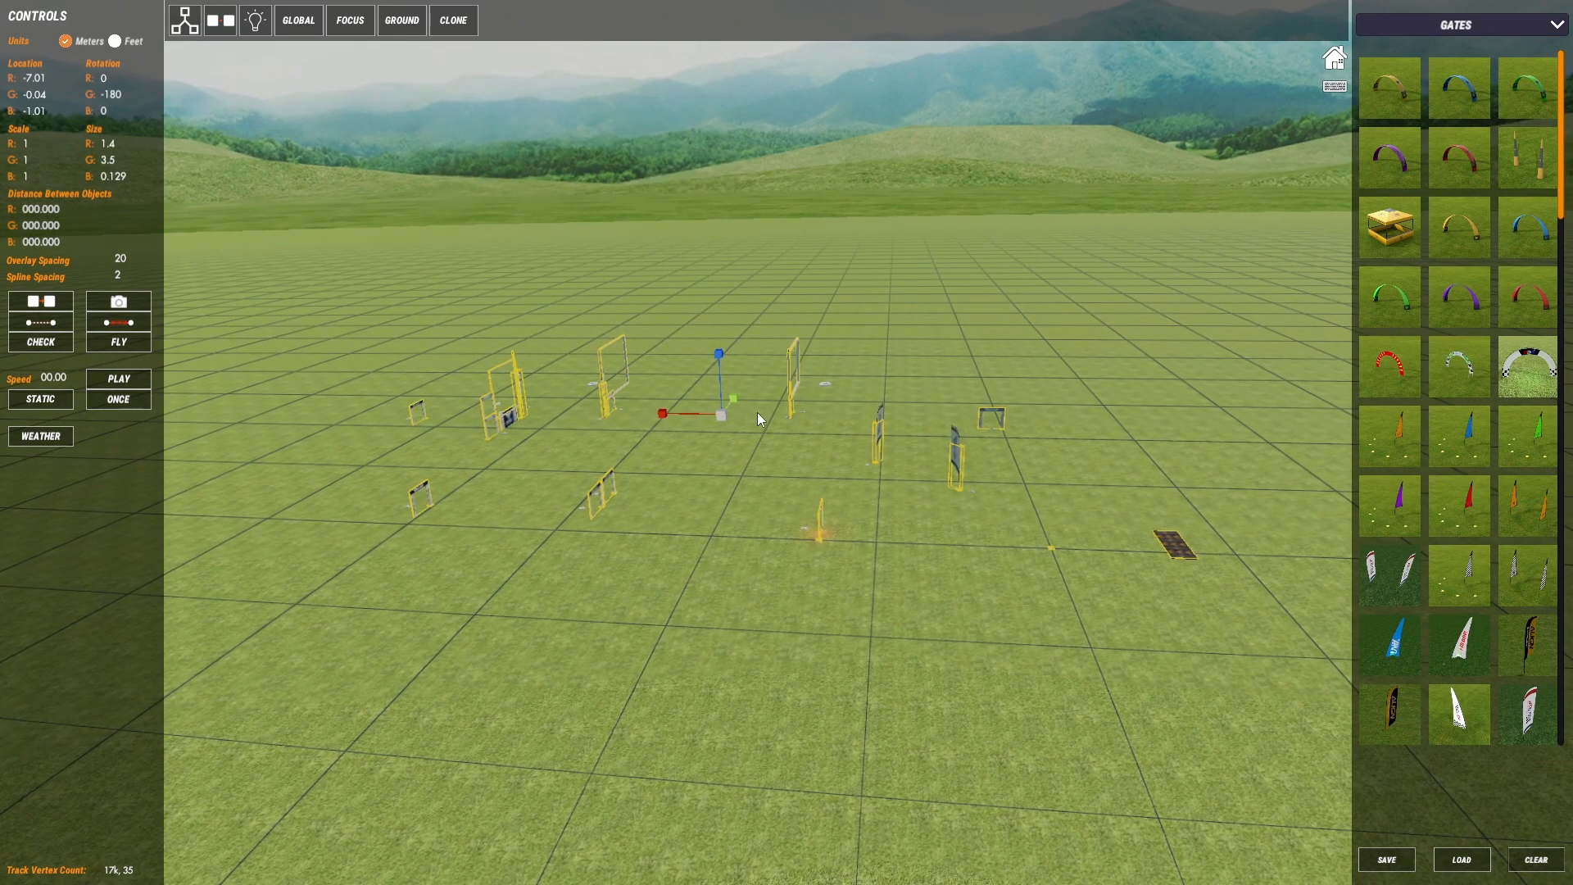
{"action": "right_click_drag", "start_coordinate": [728, 428], "coordinate": [717, 437]}
{"action": "middle_click_drag", "start_coordinate": [716, 436], "coordinate": [755, 447]}
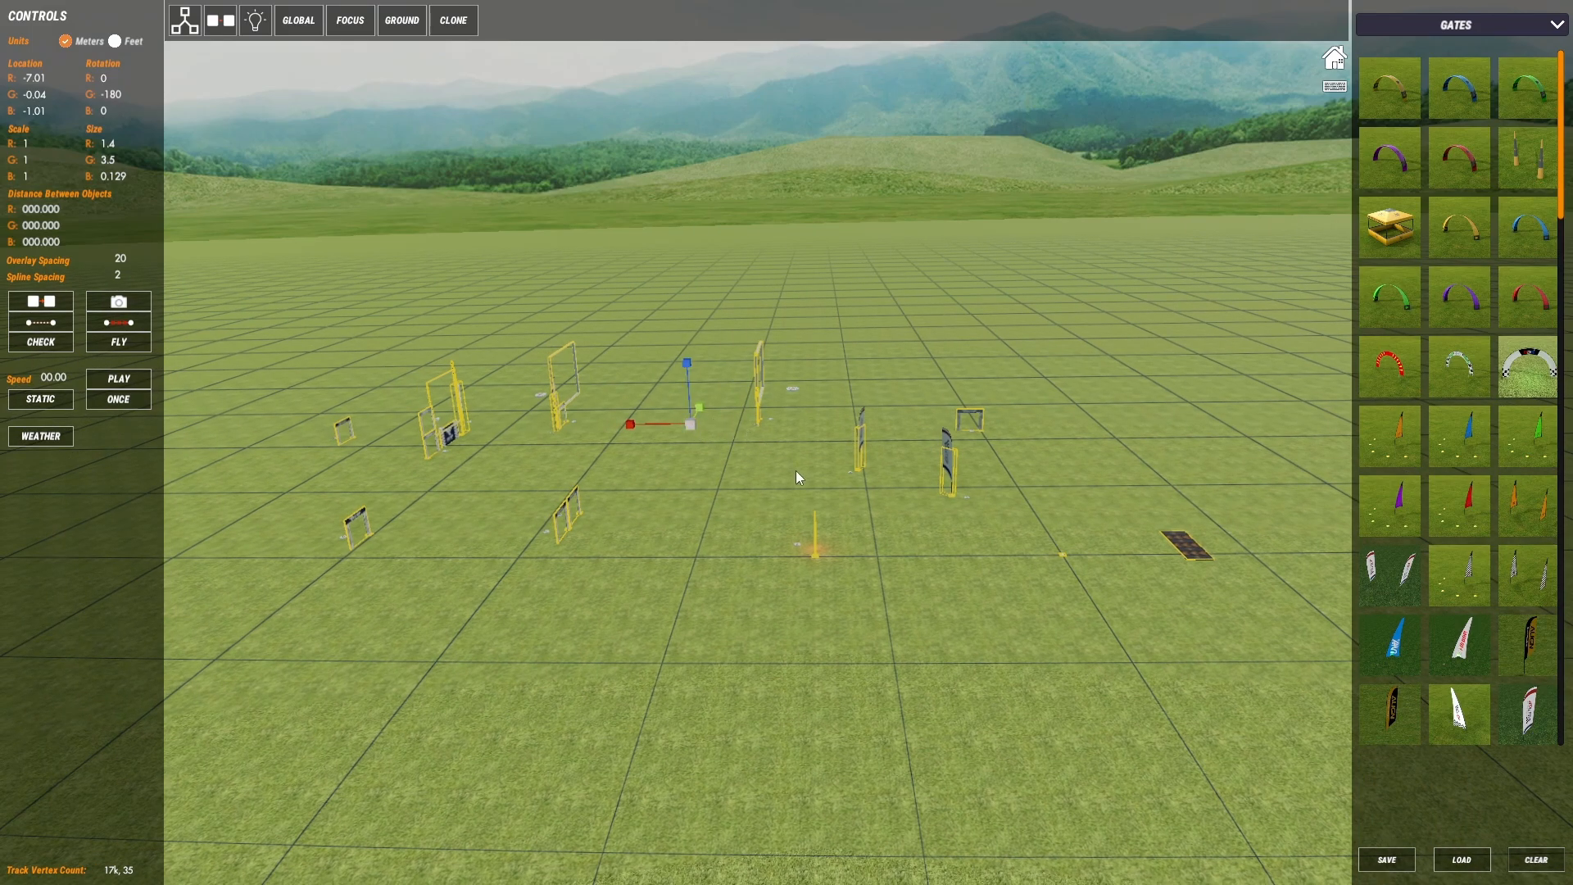
- Switch the pivot of the selection to the start pad and back to the centre of the group
{"action": "left_click", "coordinate": [1184, 545]}
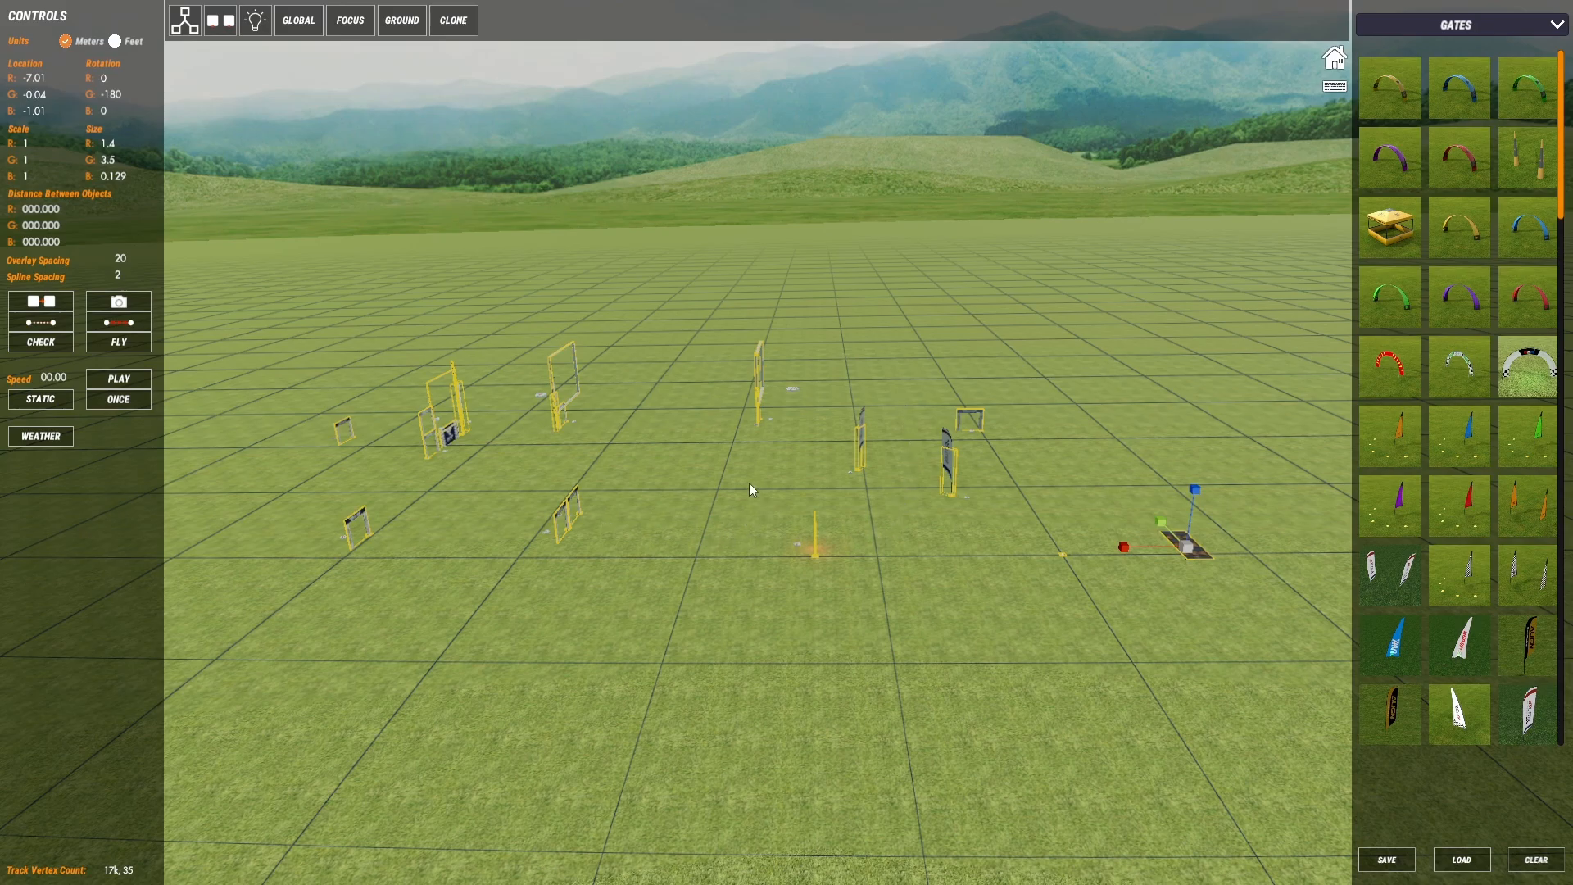
{"action": "middle_click_drag", "start_coordinate": [749, 483], "coordinate": [740, 485]}
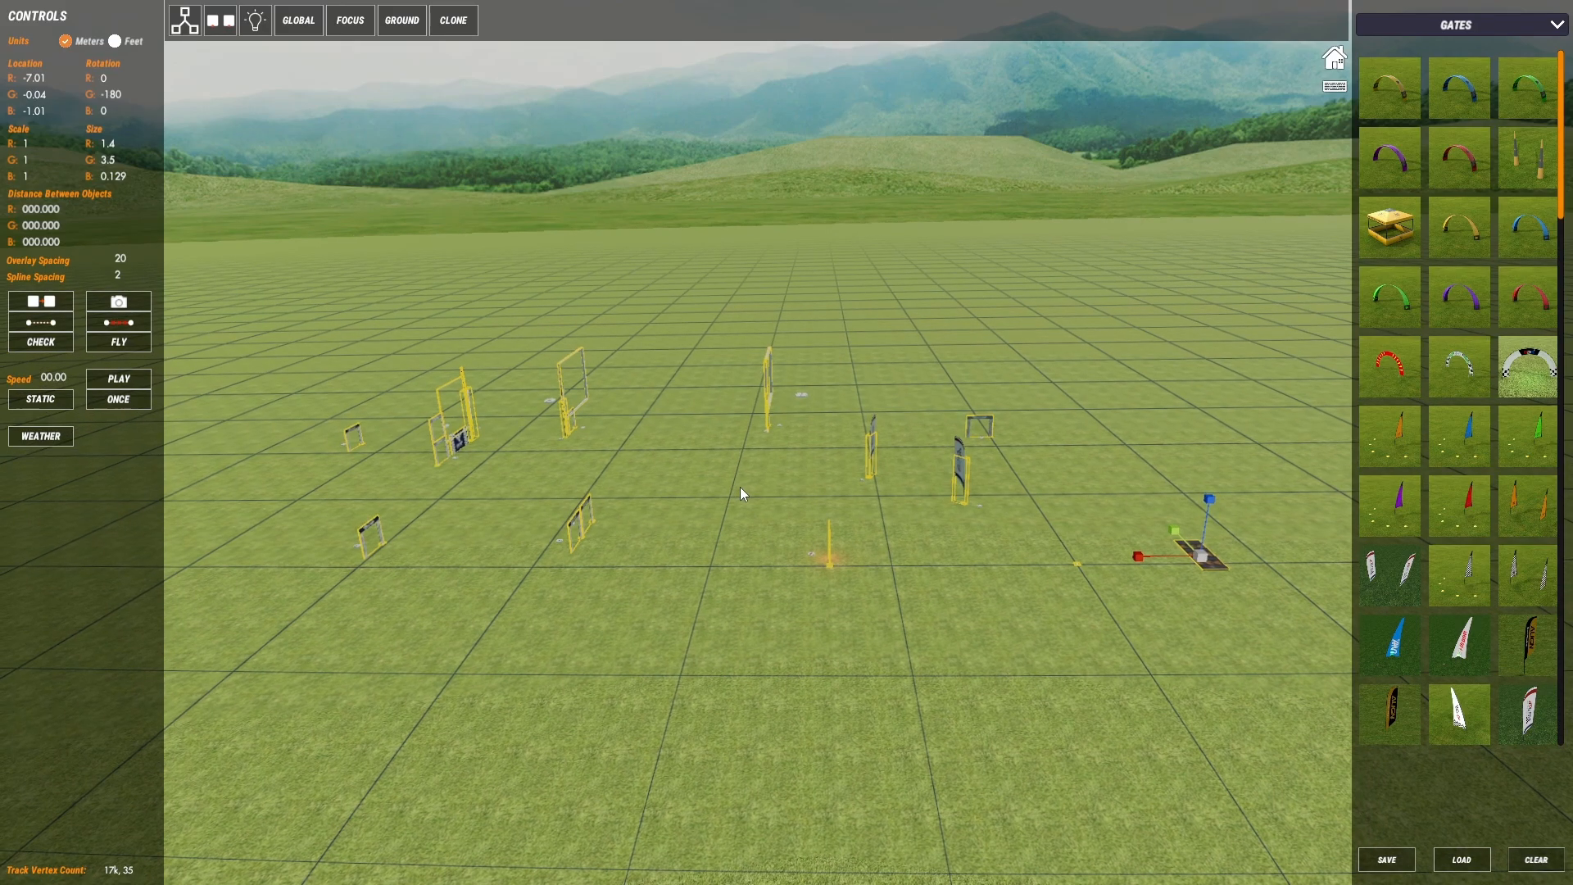
{"action": "key", "text": "p"}
{"action": "right_click_drag", "start_coordinate": [746, 479], "coordinate": [752, 443]}
{"action": "middle_click_drag", "start_coordinate": [752, 442], "coordinate": [814, 80]}
{"action": "right_click_drag", "start_coordinate": [813, 80], "coordinate": [714, 398]}
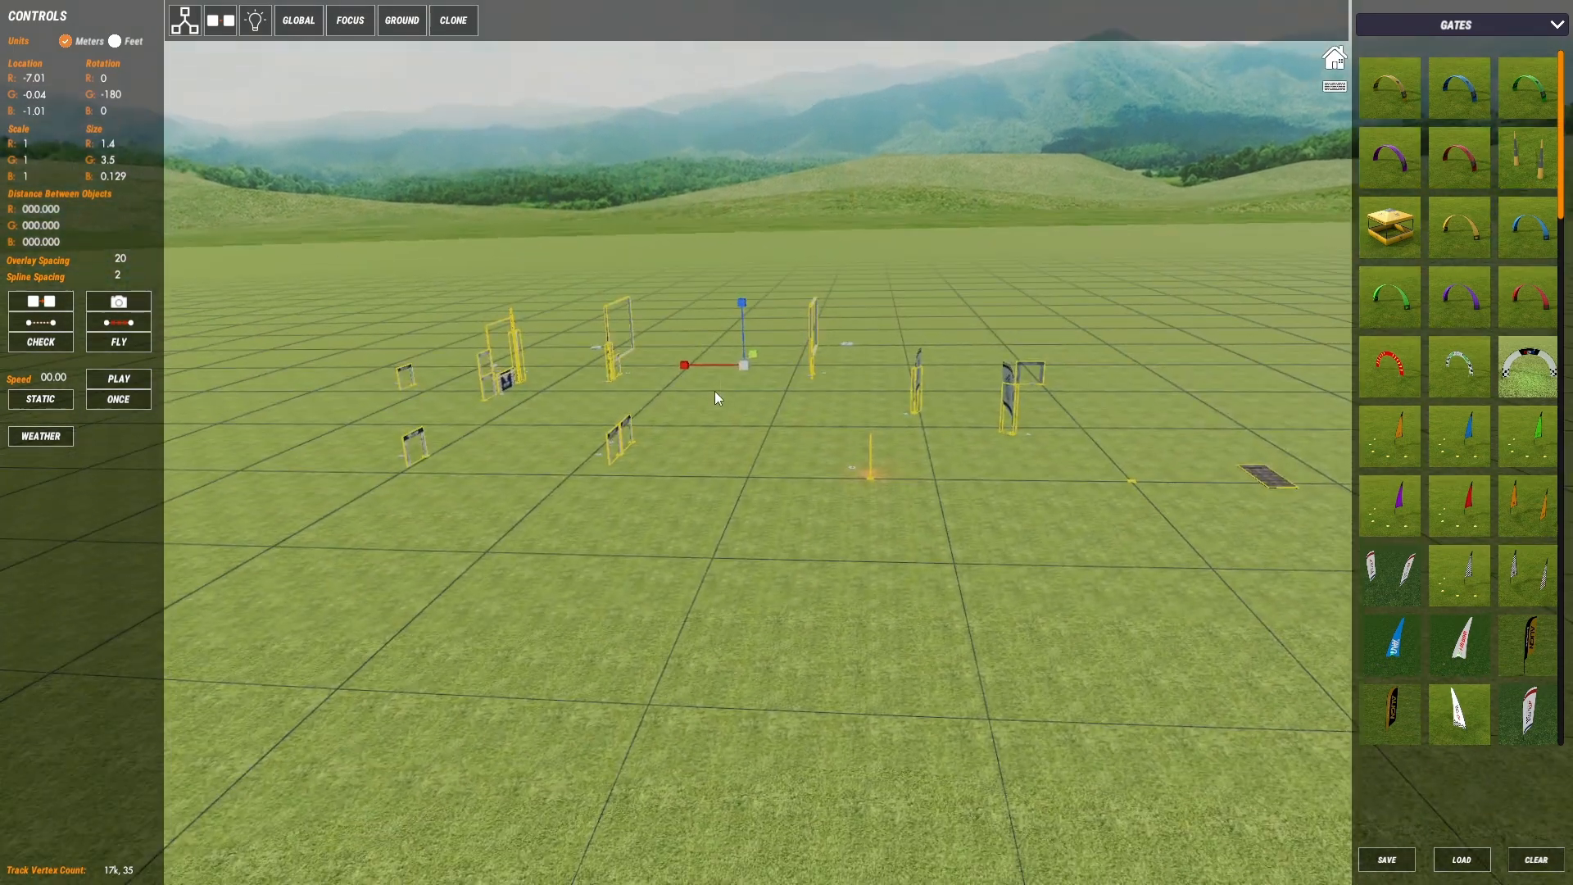
- Scale the whole selected track up slightly and uniformly about the centre of the group
{"action": "scroll", "coordinate": [790, 409], "scroll_direction": "up", "scroll_amount": 1}
{"action": "middle_click_drag", "start_coordinate": [788, 408], "coordinate": [787, 502]}
{"action": "right_click_drag", "start_coordinate": [786, 501], "coordinate": [775, 542]}
{"action": "scroll", "coordinate": [767, 476], "scroll_direction": "up", "scroll_amount": 1}
{"action": "middle_click_drag", "start_coordinate": [729, 360], "coordinate": [764, 400]}
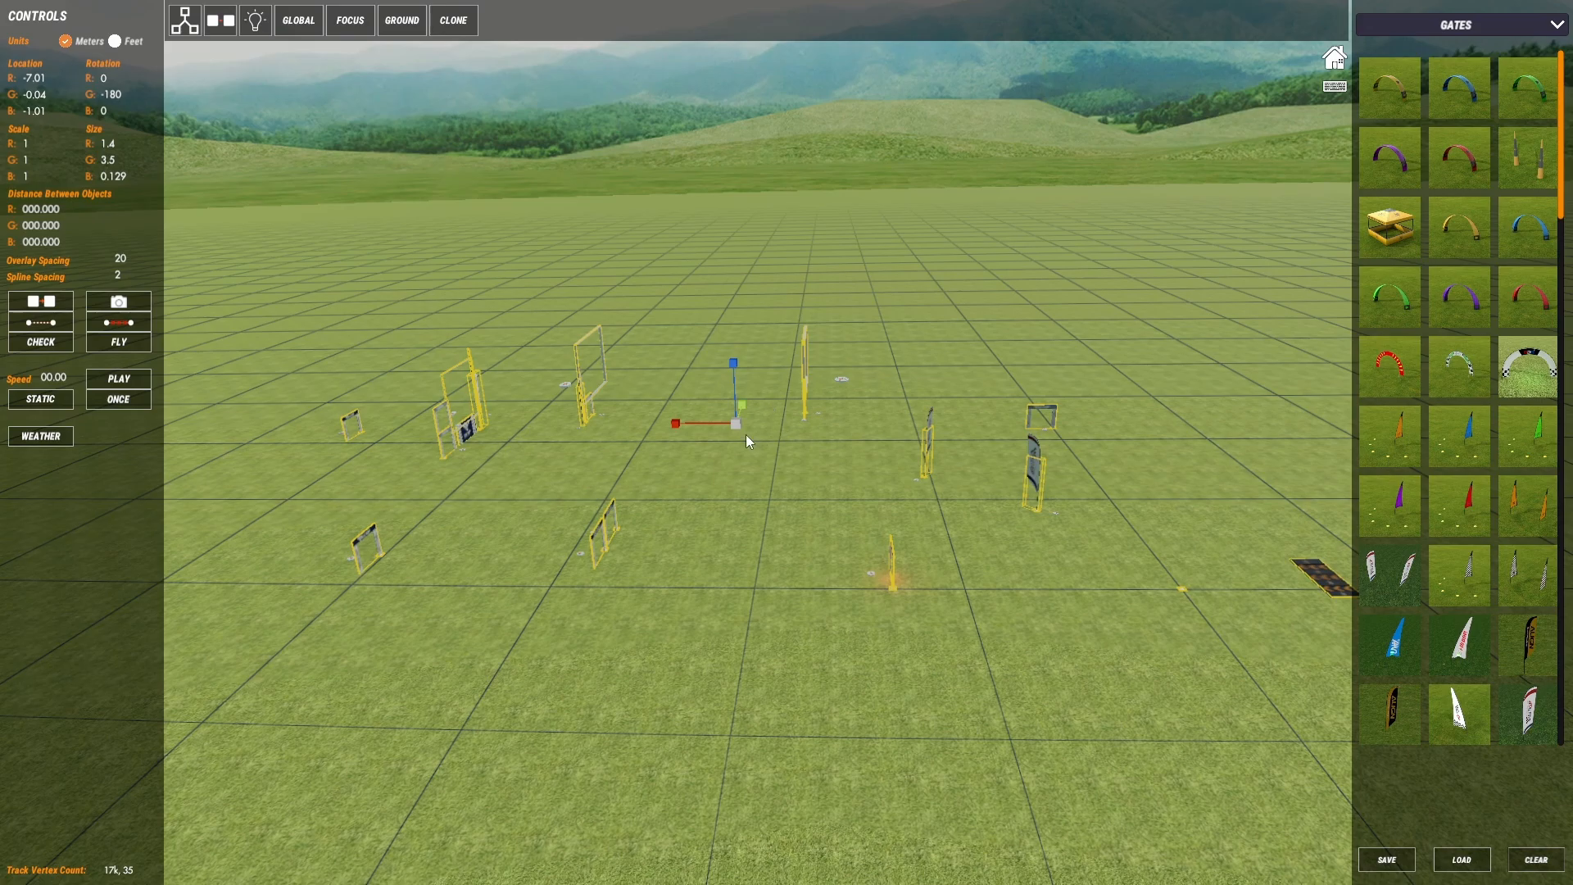
{"action": "left_click_drag", "start_coordinate": [736, 425], "coordinate": [743, 423]}
{"action": "right_click_drag", "start_coordinate": [694, 542], "coordinate": [620, 486]}
{"action": "scroll", "coordinate": [738, 557], "scroll_direction": "up", "scroll_amount": 1}
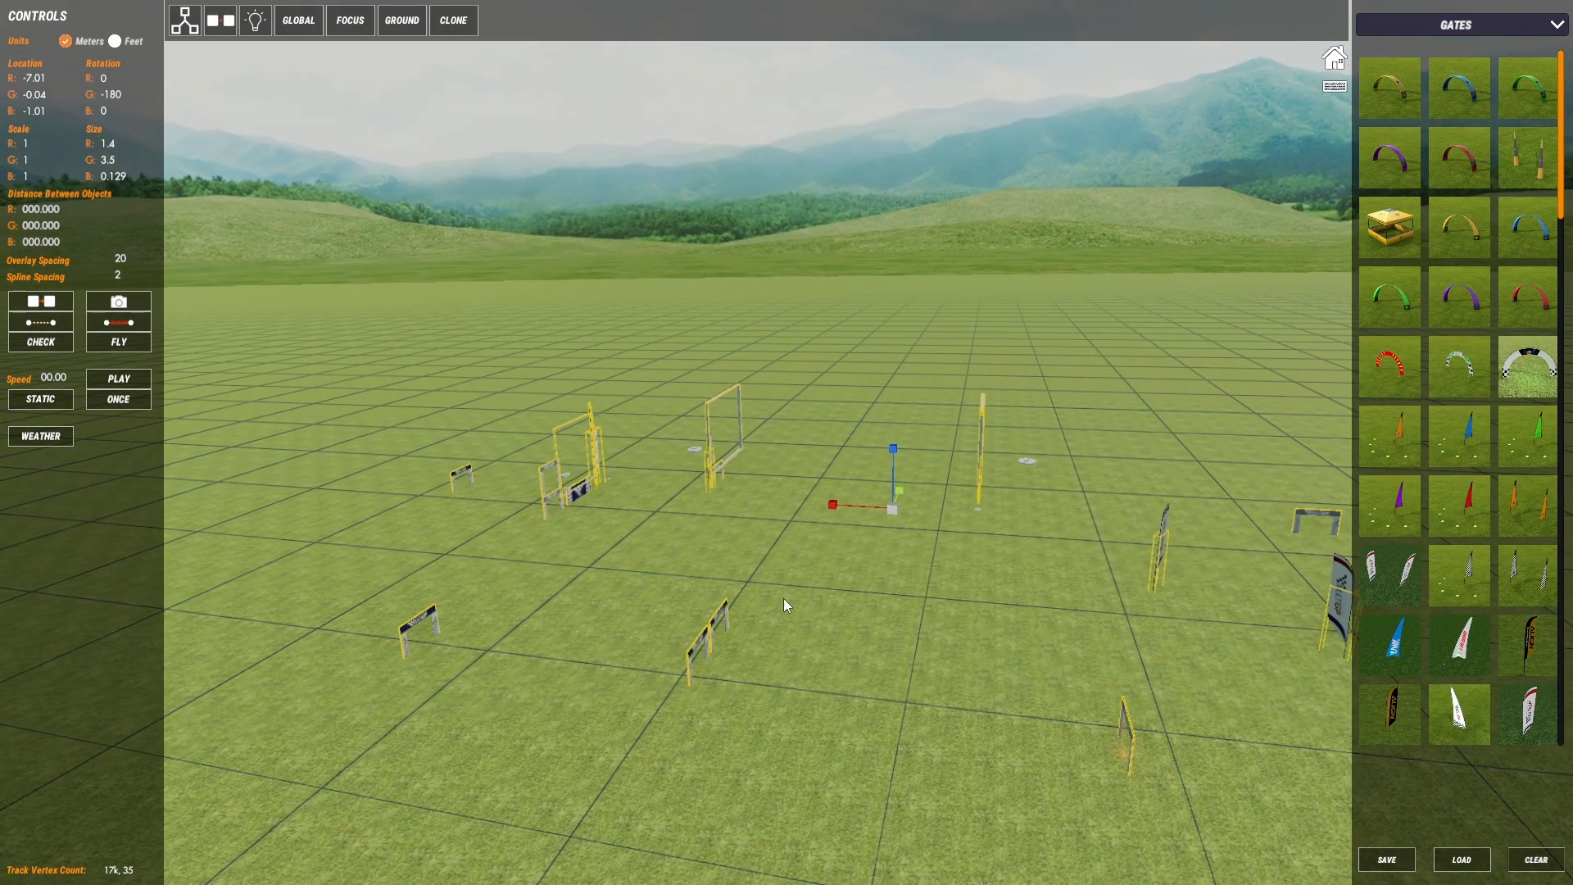
{"action": "middle_click_drag", "start_coordinate": [785, 600], "coordinate": [670, 390]}
{"action": "scroll", "coordinate": [639, 488], "scroll_direction": "down", "scroll_amount": 1}
{"action": "right_click_drag", "start_coordinate": [755, 505], "coordinate": [770, 498]}
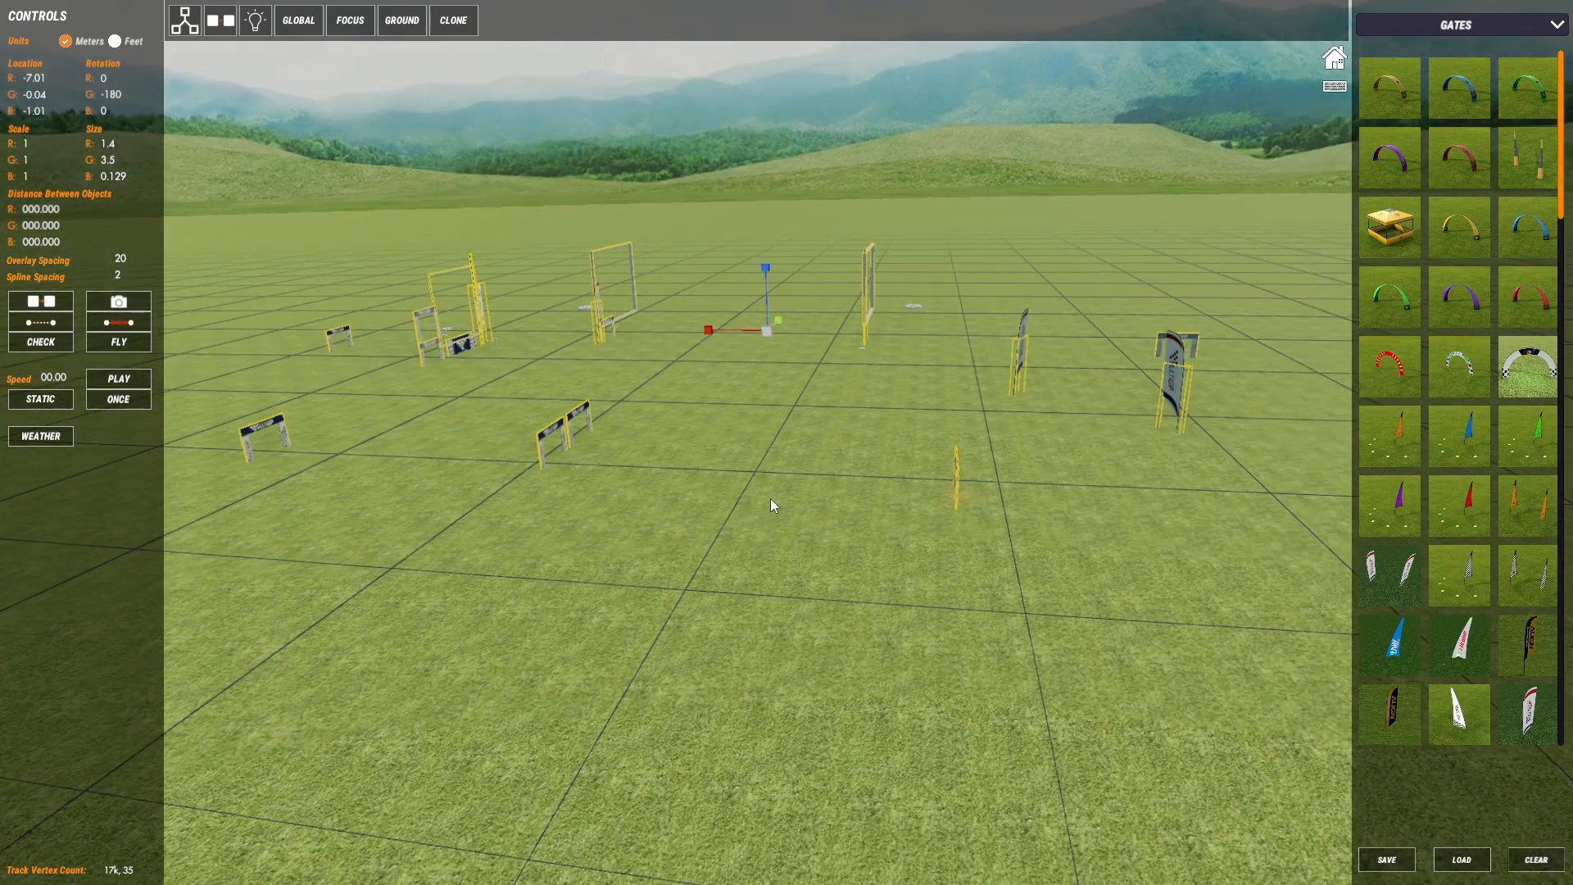
{"action": "middle_click_drag", "start_coordinate": [773, 436], "coordinate": [653, 483]}
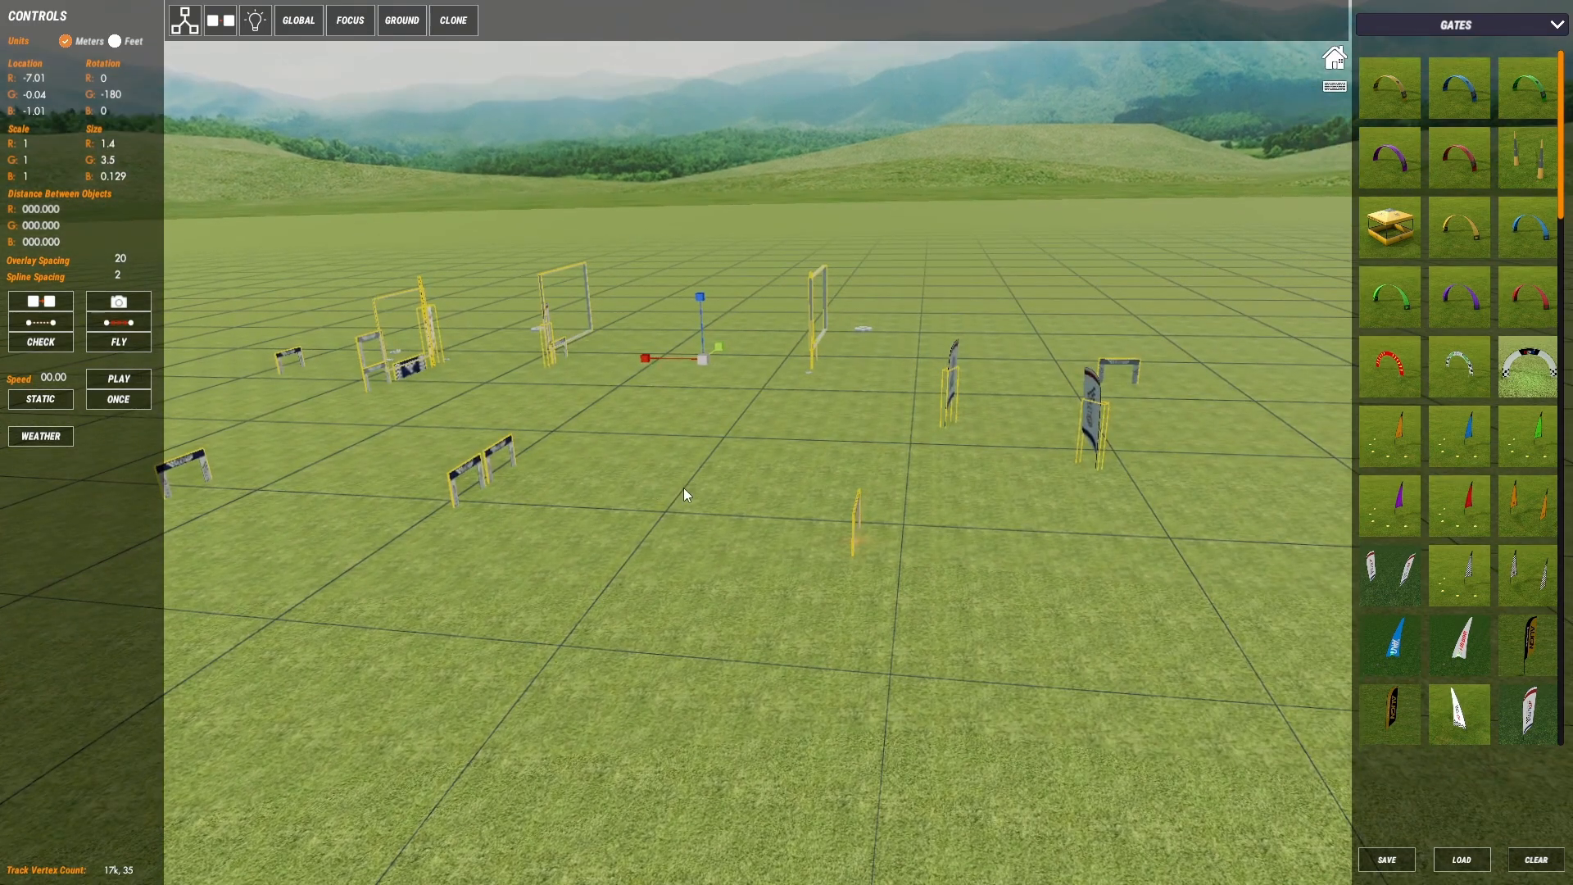
- Set the gizmo to move mode, raise the whole selected track slightly above the ground, and clear the selection
{"action": "scroll", "coordinate": [681, 496], "scroll_direction": "up", "scroll_amount": 1}
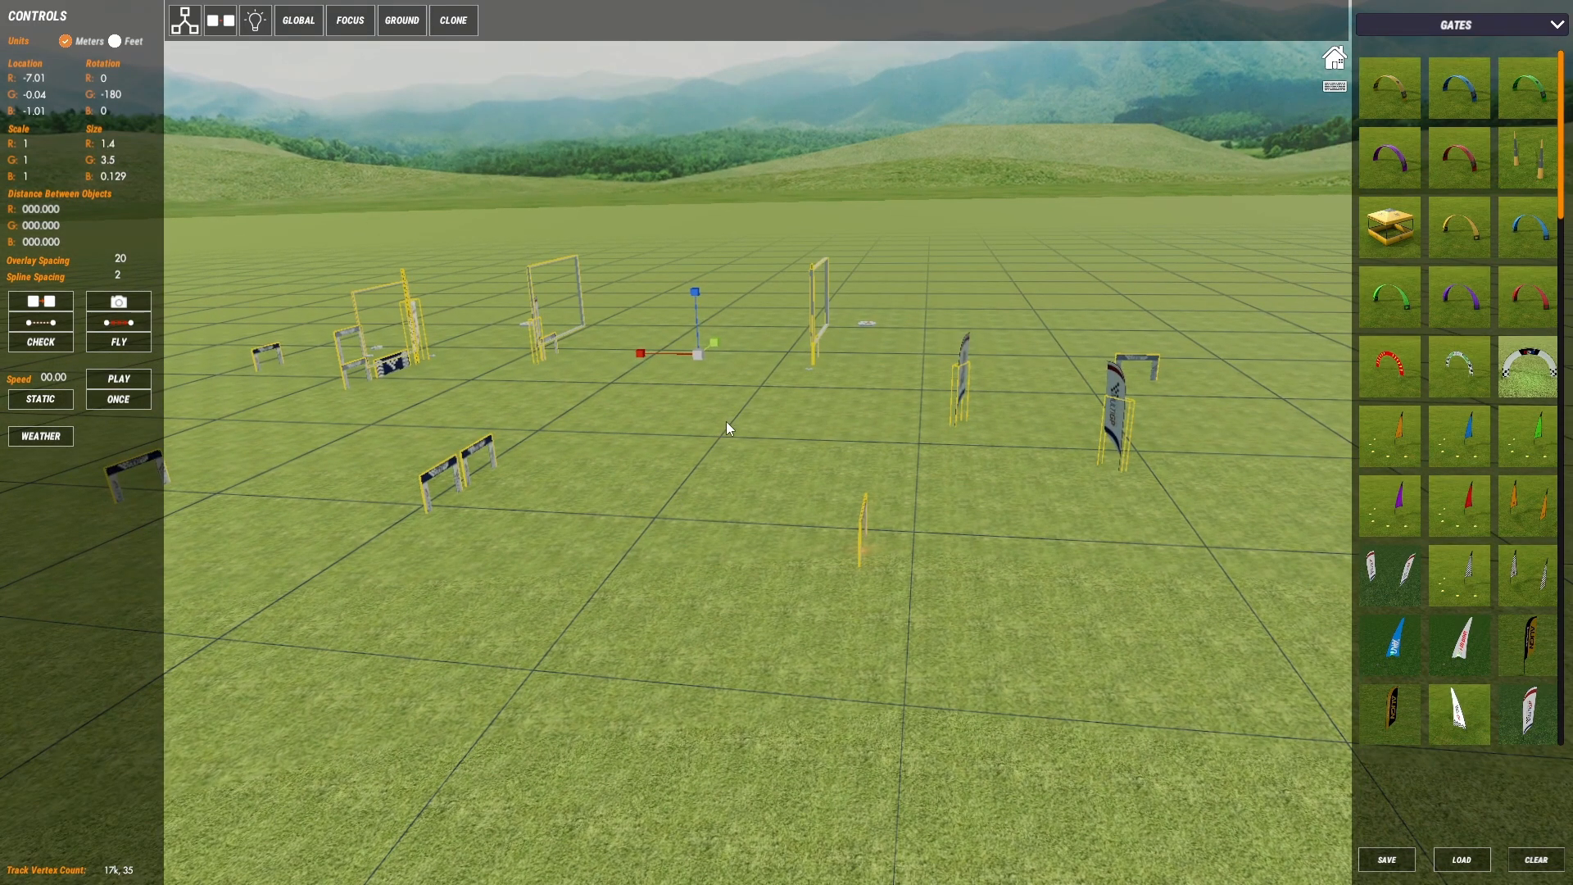
{"action": "right_click_drag", "start_coordinate": [668, 474], "coordinate": [671, 469]}
{"action": "scroll", "coordinate": [671, 470], "scroll_direction": "up", "scroll_amount": 1}
{"action": "middle_click_drag", "start_coordinate": [671, 469], "coordinate": [698, 469]}
{"action": "key", "text": "w"}
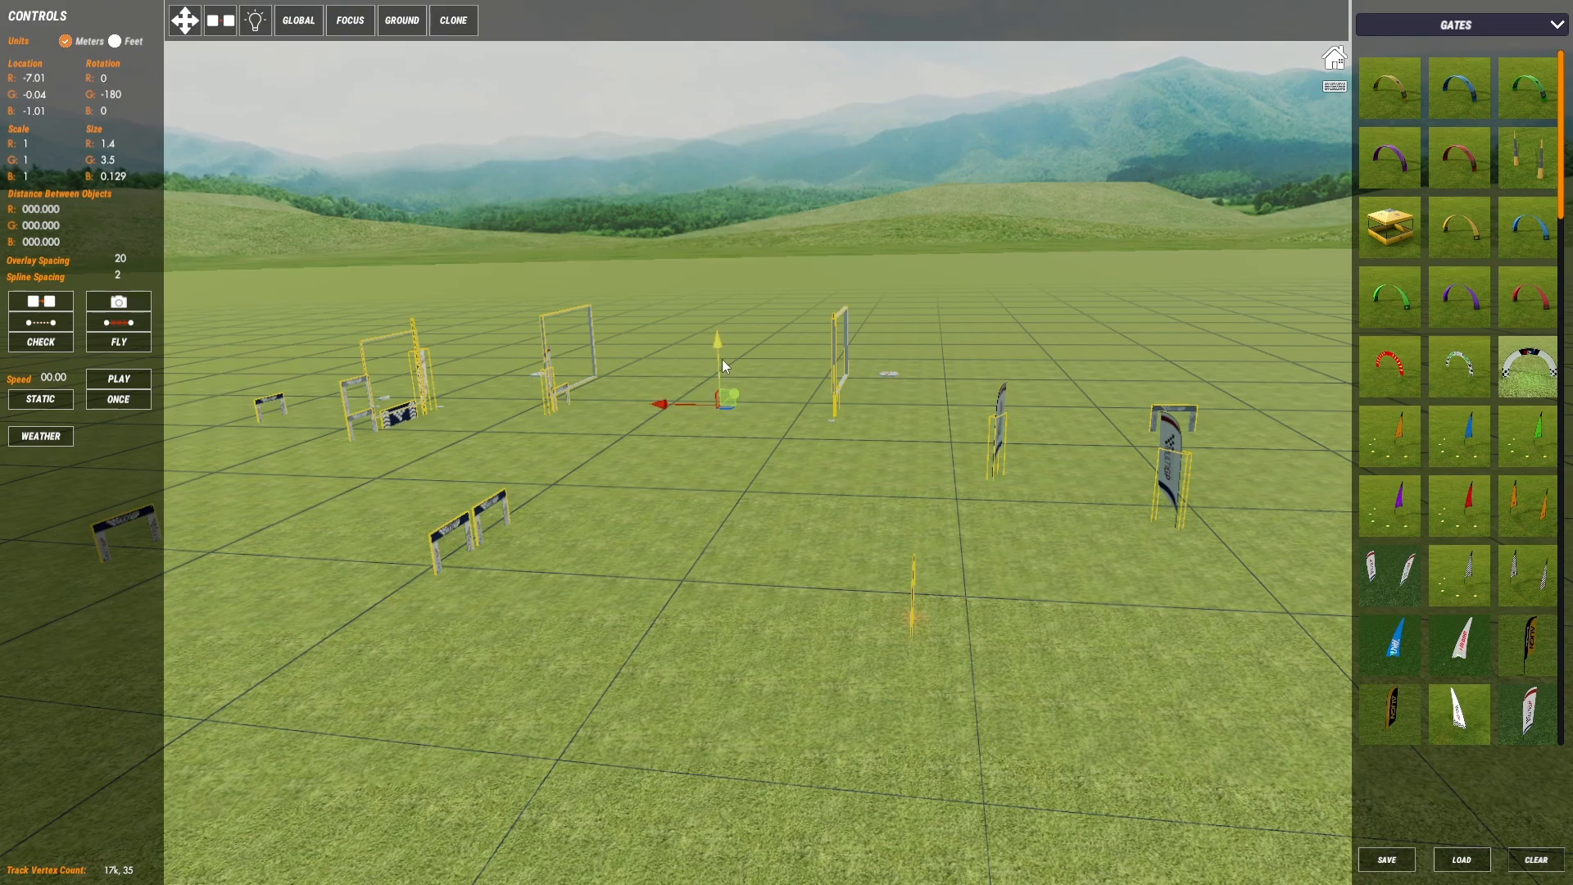
{"action": "left_click_drag", "start_coordinate": [722, 358], "coordinate": [724, 351]}
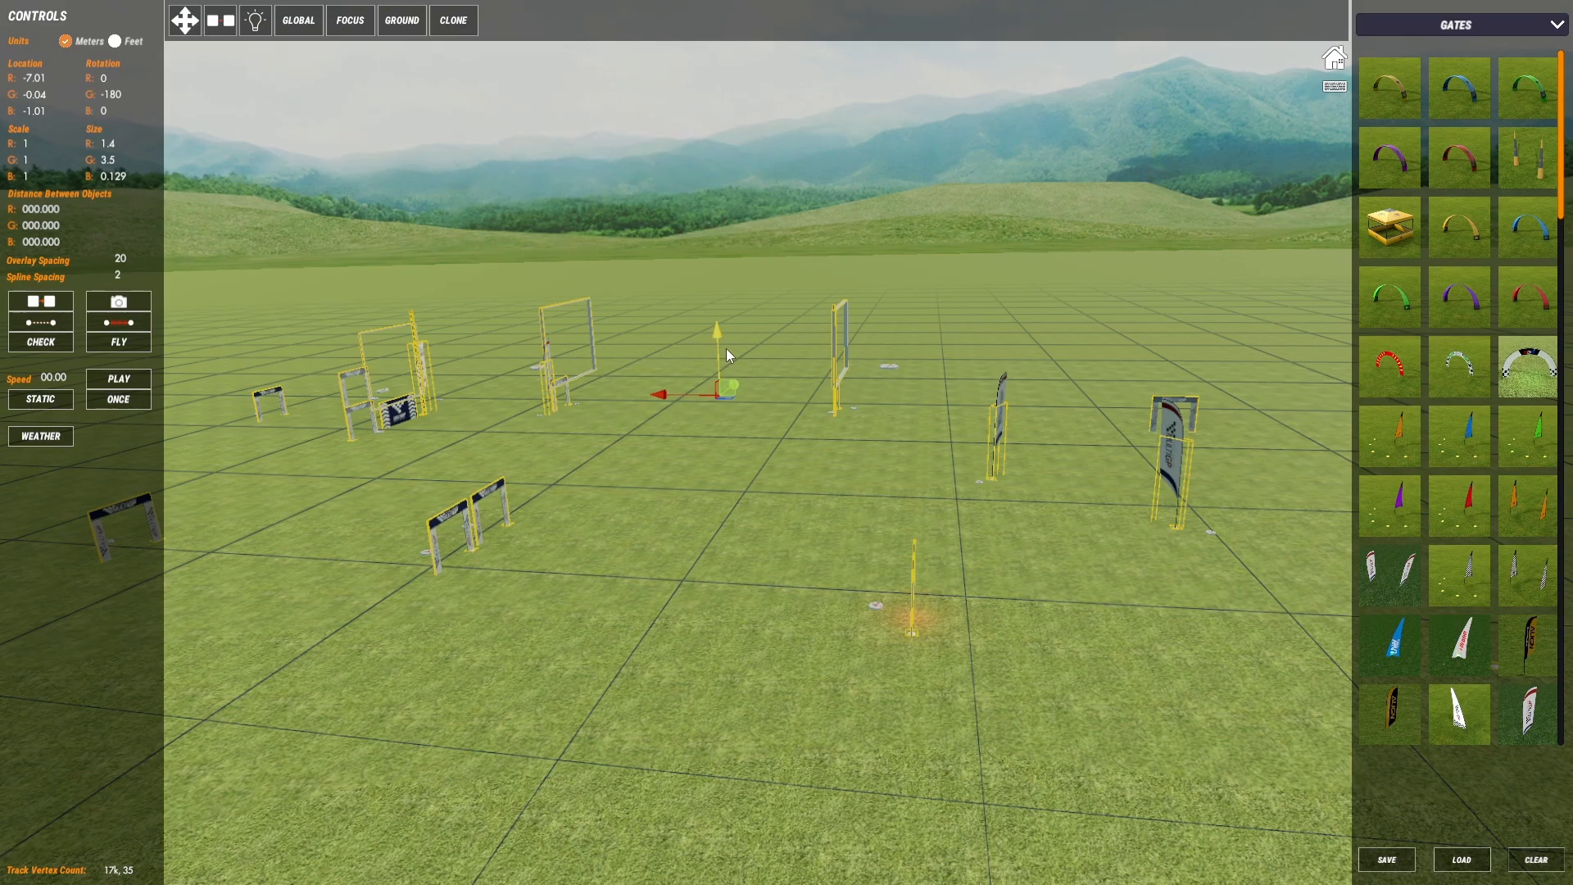
{"action": "left_click", "coordinate": [663, 506]}
- Select one of the twin gates beside each other to check its scale values, and deselect it
{"action": "right_click_drag", "start_coordinate": [634, 513], "coordinate": [647, 395]}
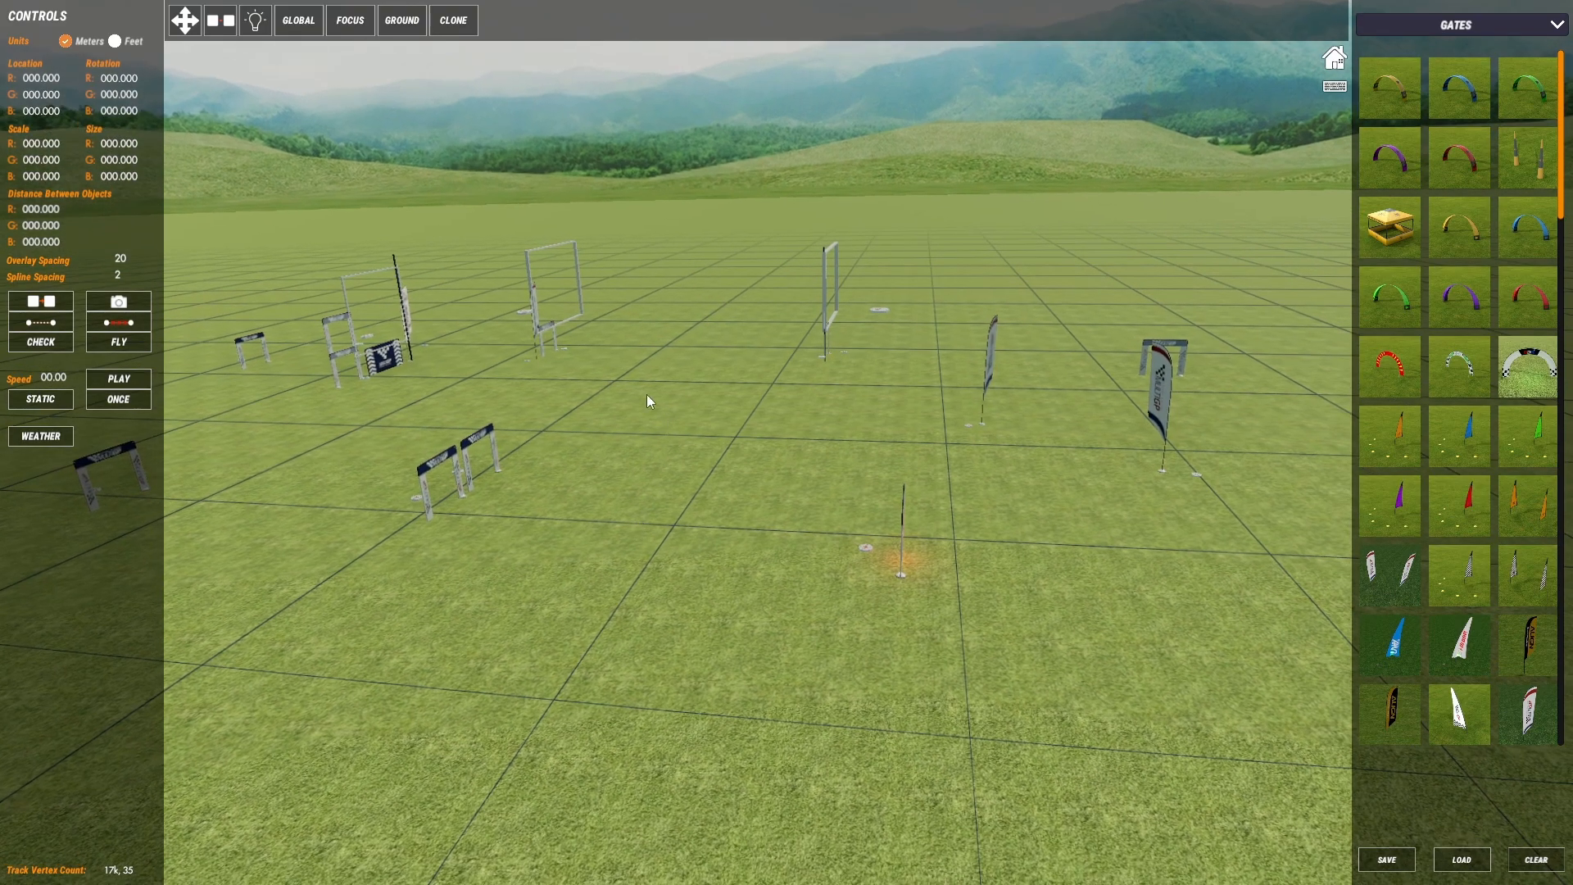
{"action": "middle_click_drag", "start_coordinate": [646, 395], "coordinate": [729, 574]}
{"action": "right_click_drag", "start_coordinate": [729, 573], "coordinate": [608, 494]}
{"action": "left_click", "coordinate": [604, 485]}
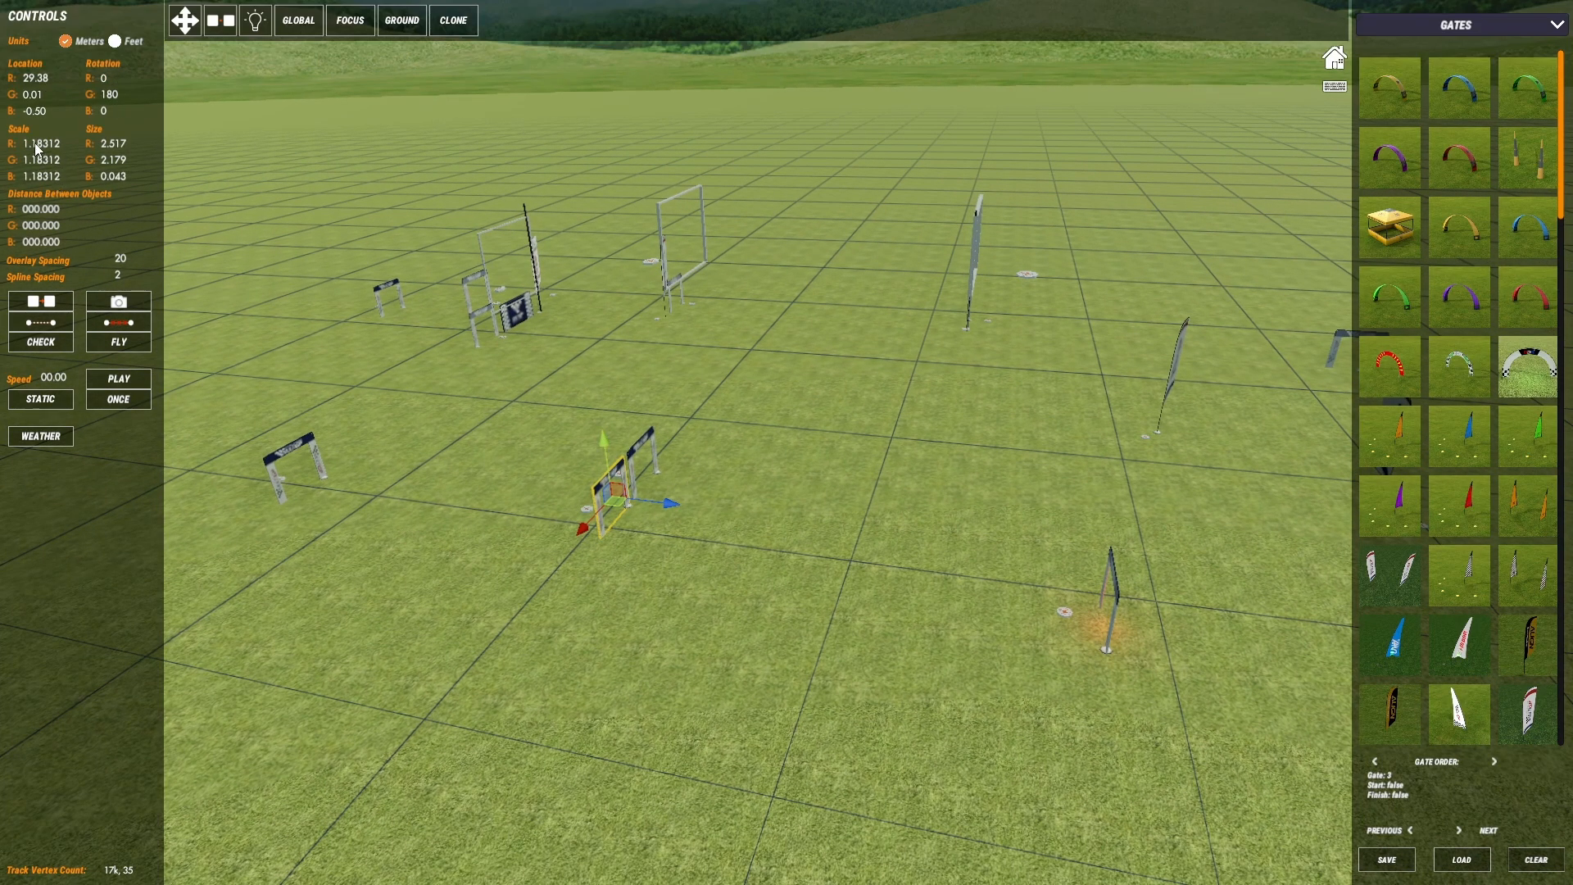
{"action": "right_click_drag", "start_coordinate": [467, 329], "coordinate": [591, 332]}
{"action": "left_click", "coordinate": [591, 346]}
- Select all track objects including the start pad, scale them up uniformly to about 1.22, and clear the selection
{"action": "key", "text": "s"}
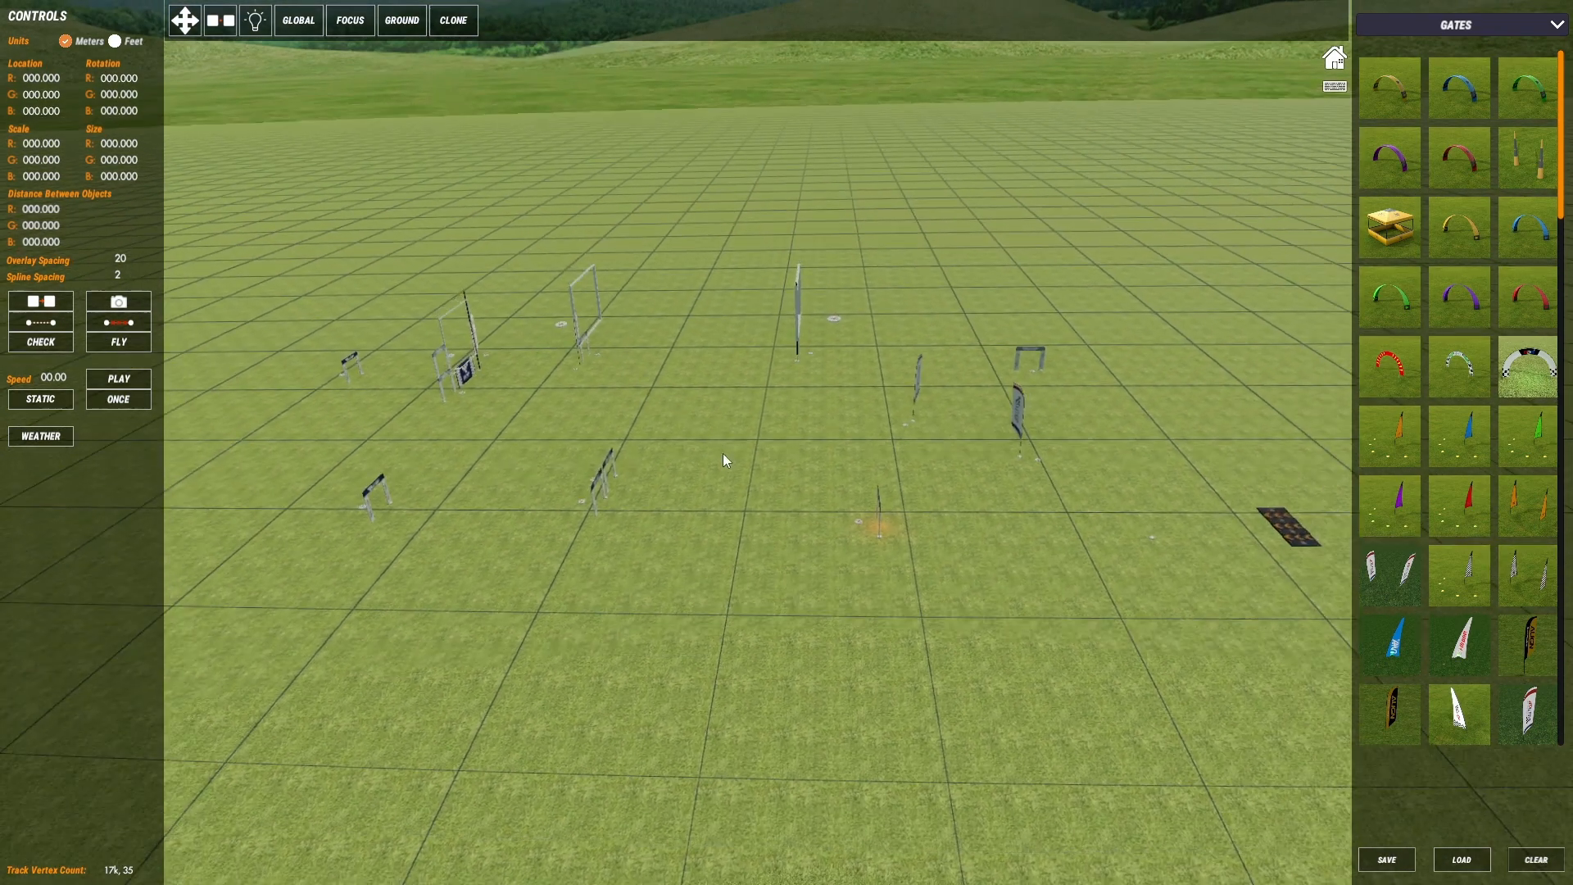
{"action": "key", "text": "d"}
{"action": "left_click_drag", "start_coordinate": [1310, 692], "coordinate": [298, 181]}
{"action": "right_click_drag", "start_coordinate": [581, 314], "coordinate": [569, 350]}
{"action": "key", "text": "d"}
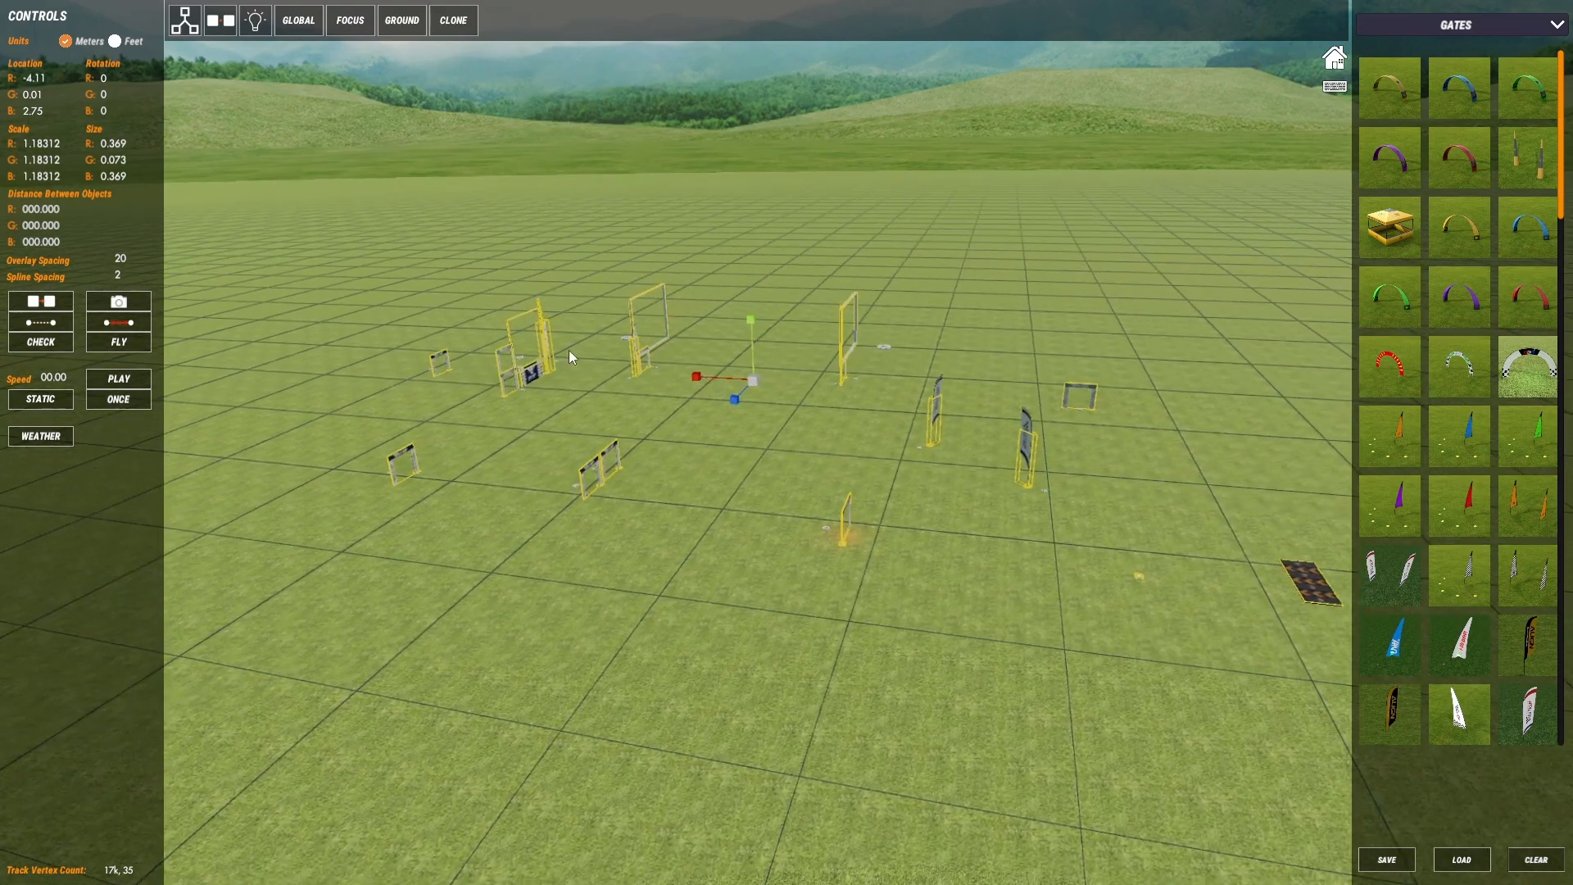
{"action": "left_click_drag", "start_coordinate": [752, 382], "coordinate": [756, 383]}
{"action": "left_click", "coordinate": [693, 460]}
- Inspect the rear twin gate's scale after the second enlargement of the track, and deselect it
{"action": "scroll", "coordinate": [648, 461], "scroll_direction": "up", "scroll_amount": 3}
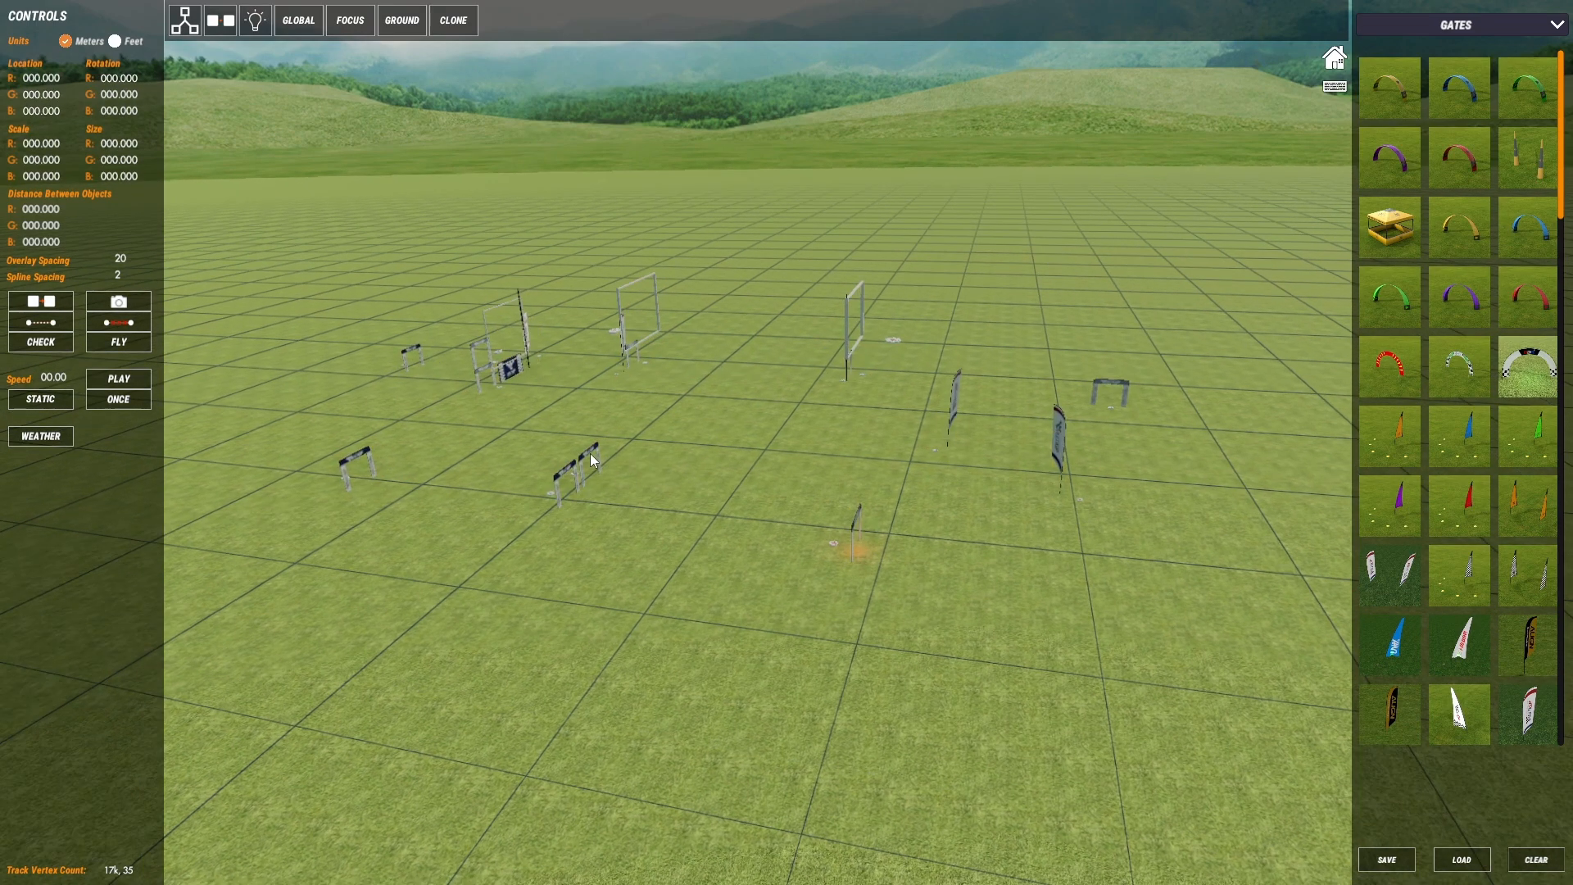
{"action": "left_click", "coordinate": [591, 450]}
{"action": "right_click_drag", "start_coordinate": [626, 478], "coordinate": [670, 499]}
{"action": "left_click", "coordinate": [586, 505]}
- Select the entire track with its start pad, raise it slightly in move mode, and clear the selection
{"action": "scroll", "coordinate": [566, 500], "scroll_direction": "down", "scroll_amount": 5}
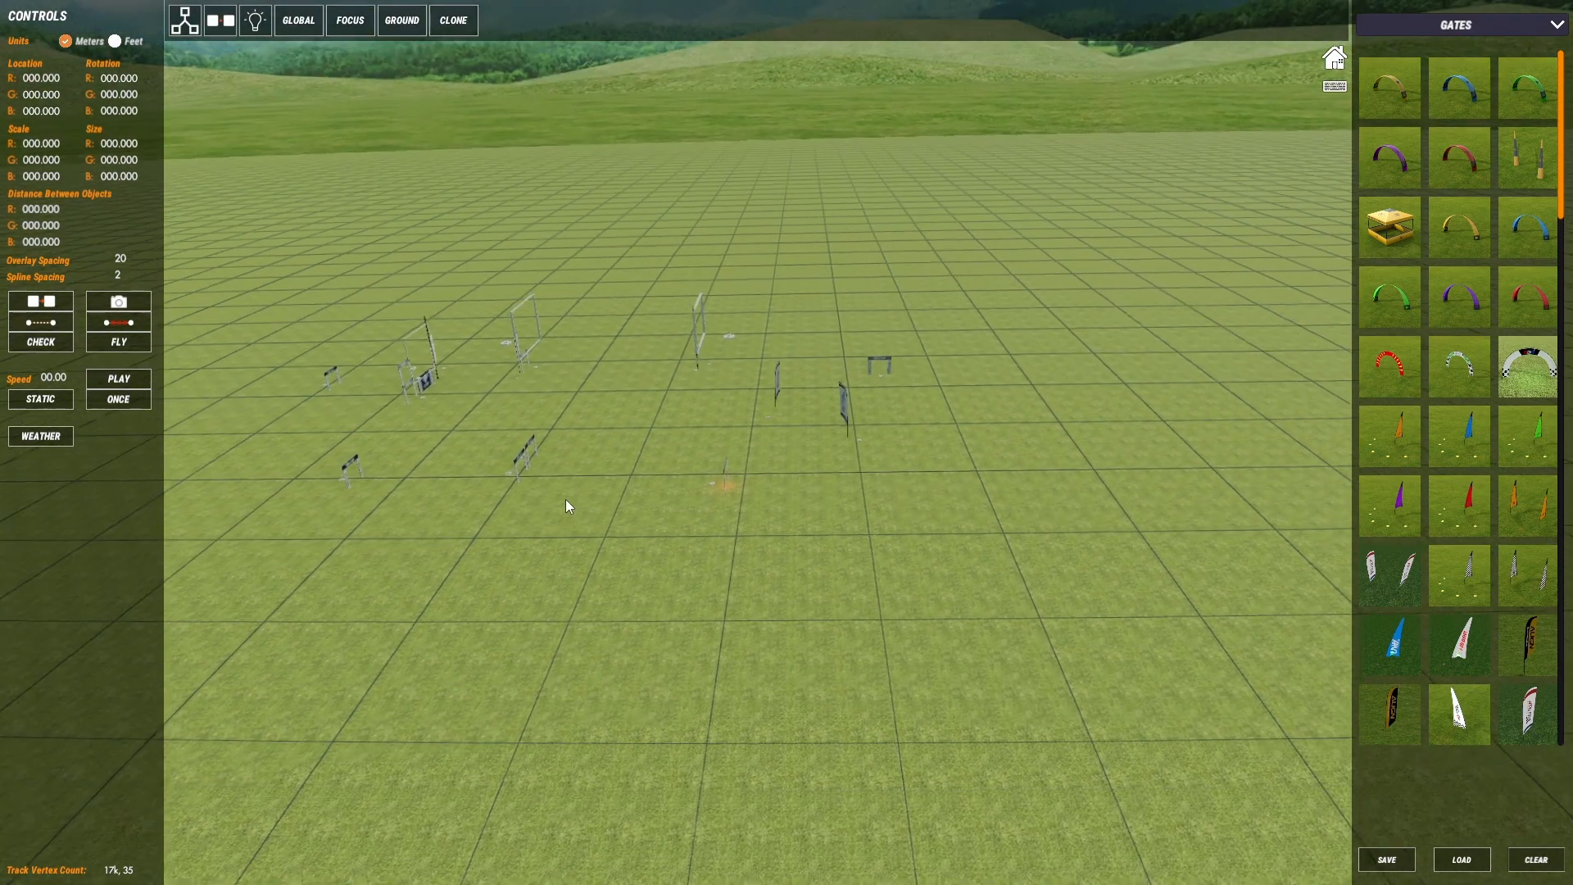
{"action": "left_click_drag", "start_coordinate": [1156, 697], "coordinate": [258, 149]}
{"action": "scroll", "coordinate": [619, 328], "scroll_direction": "up", "scroll_amount": 5}
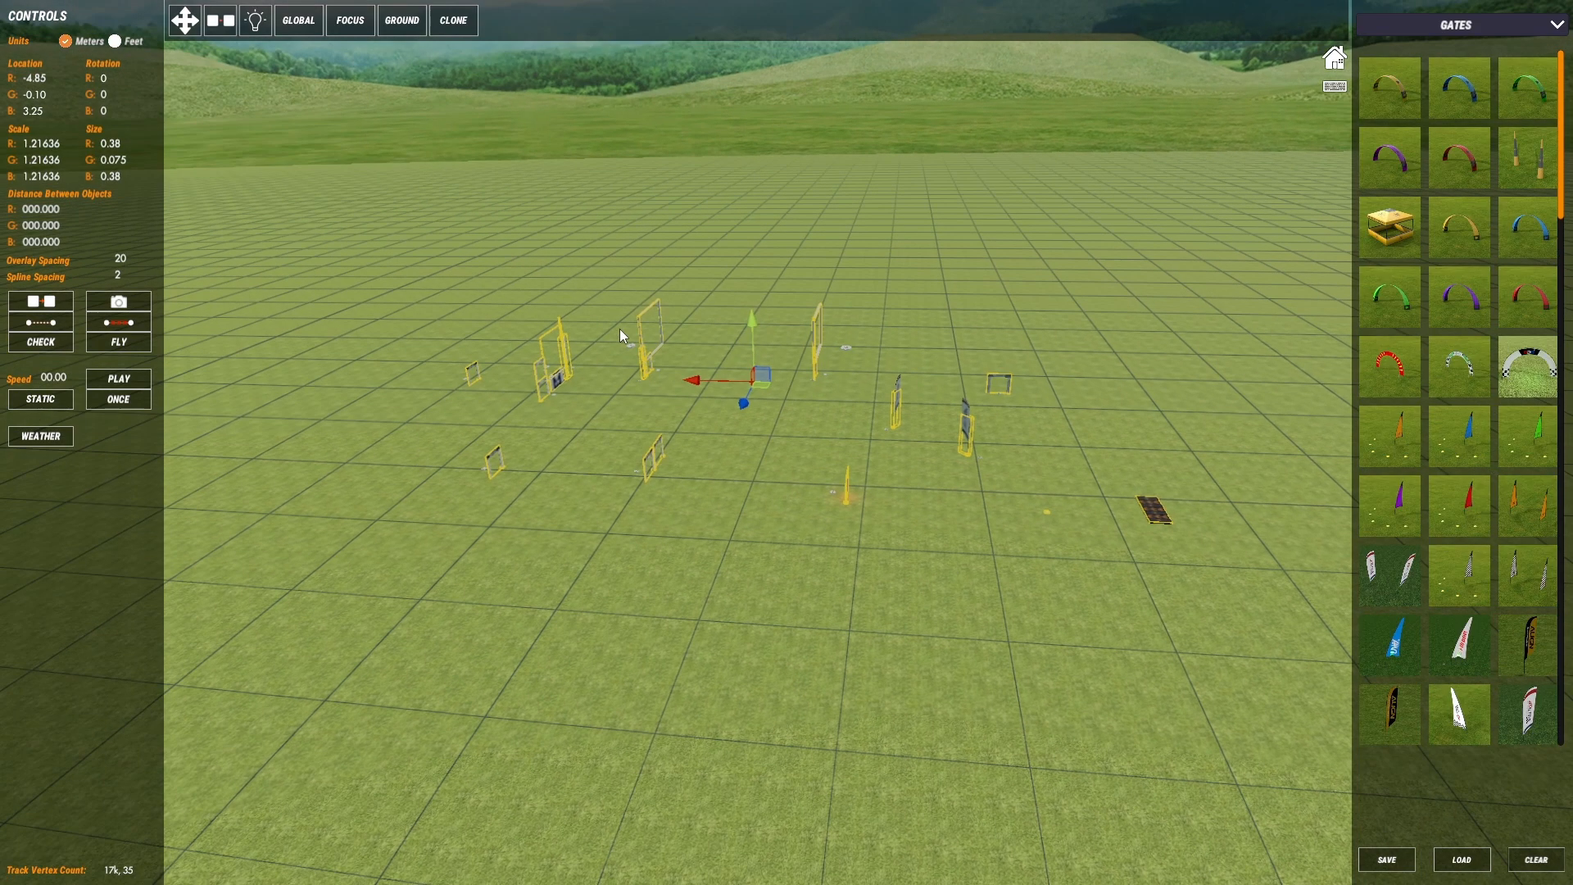
{"action": "scroll", "coordinate": [628, 350], "scroll_direction": "up", "scroll_amount": 5}
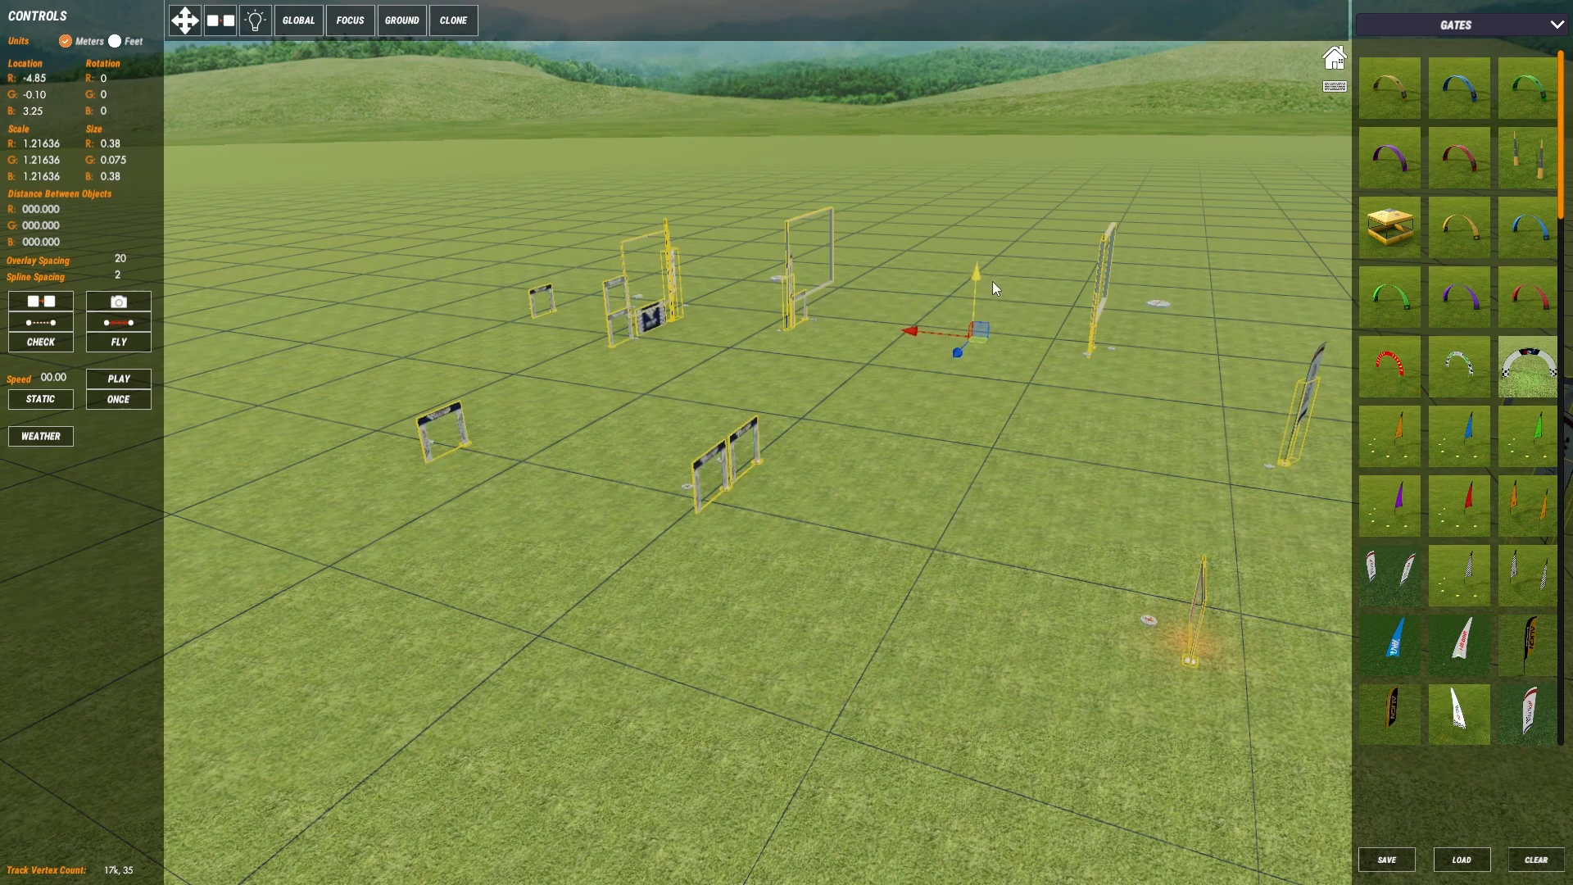
{"action": "left_click", "coordinate": [937, 446]}
- Delete the small stray disc lying on the grass between the flags and the start pad
{"action": "right_click_drag", "start_coordinate": [938, 447], "coordinate": [814, 424]}
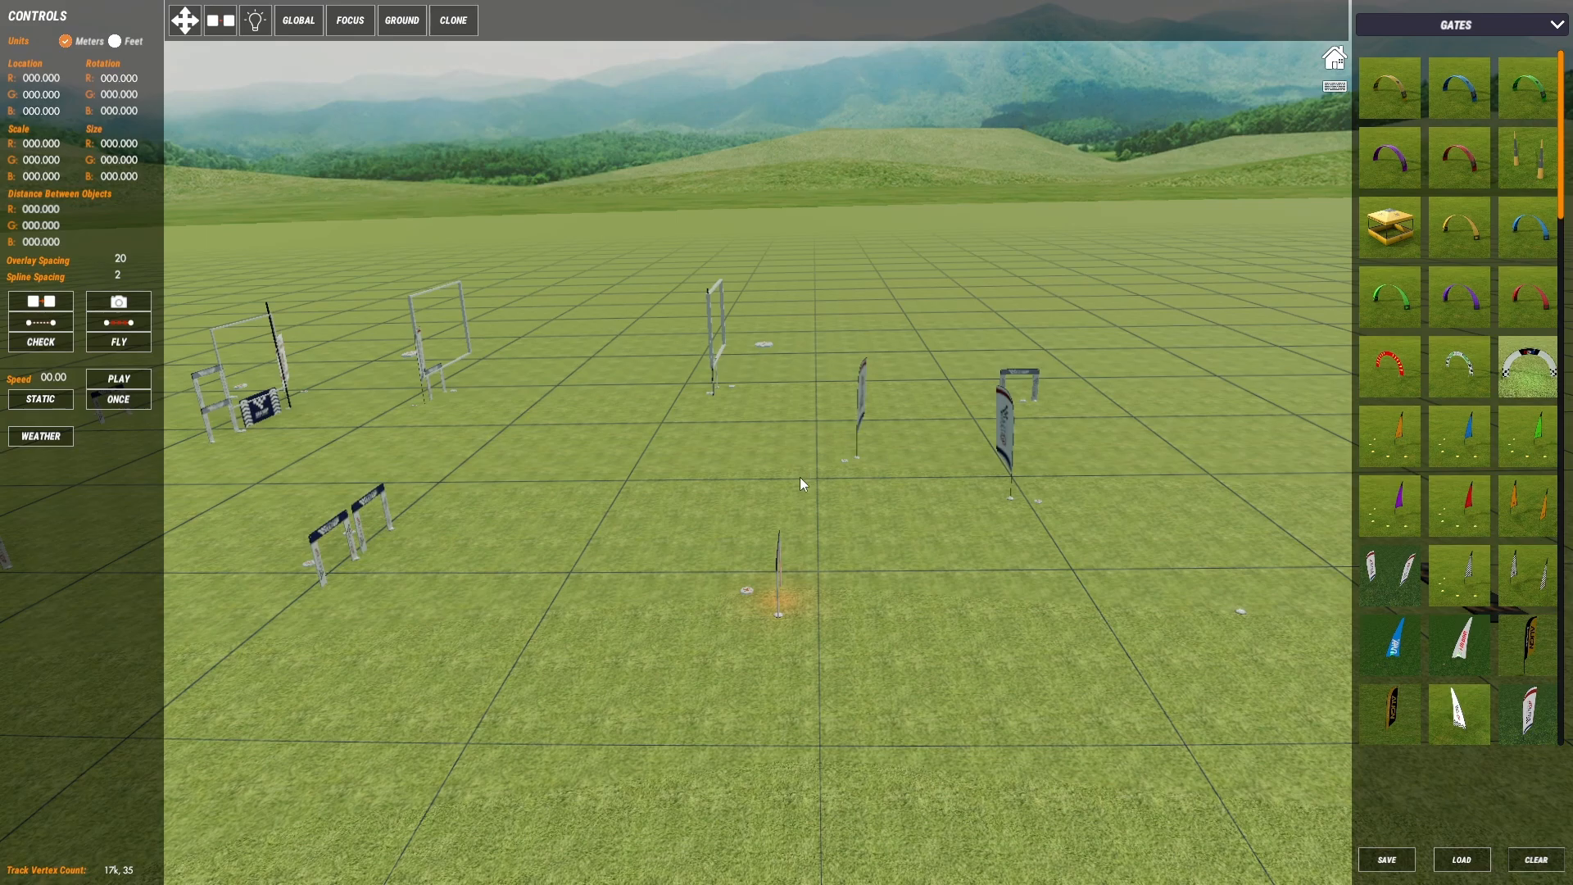
{"action": "right_click_drag", "start_coordinate": [746, 468], "coordinate": [700, 486]}
{"action": "right_click_drag", "start_coordinate": [879, 574], "coordinate": [813, 642]}
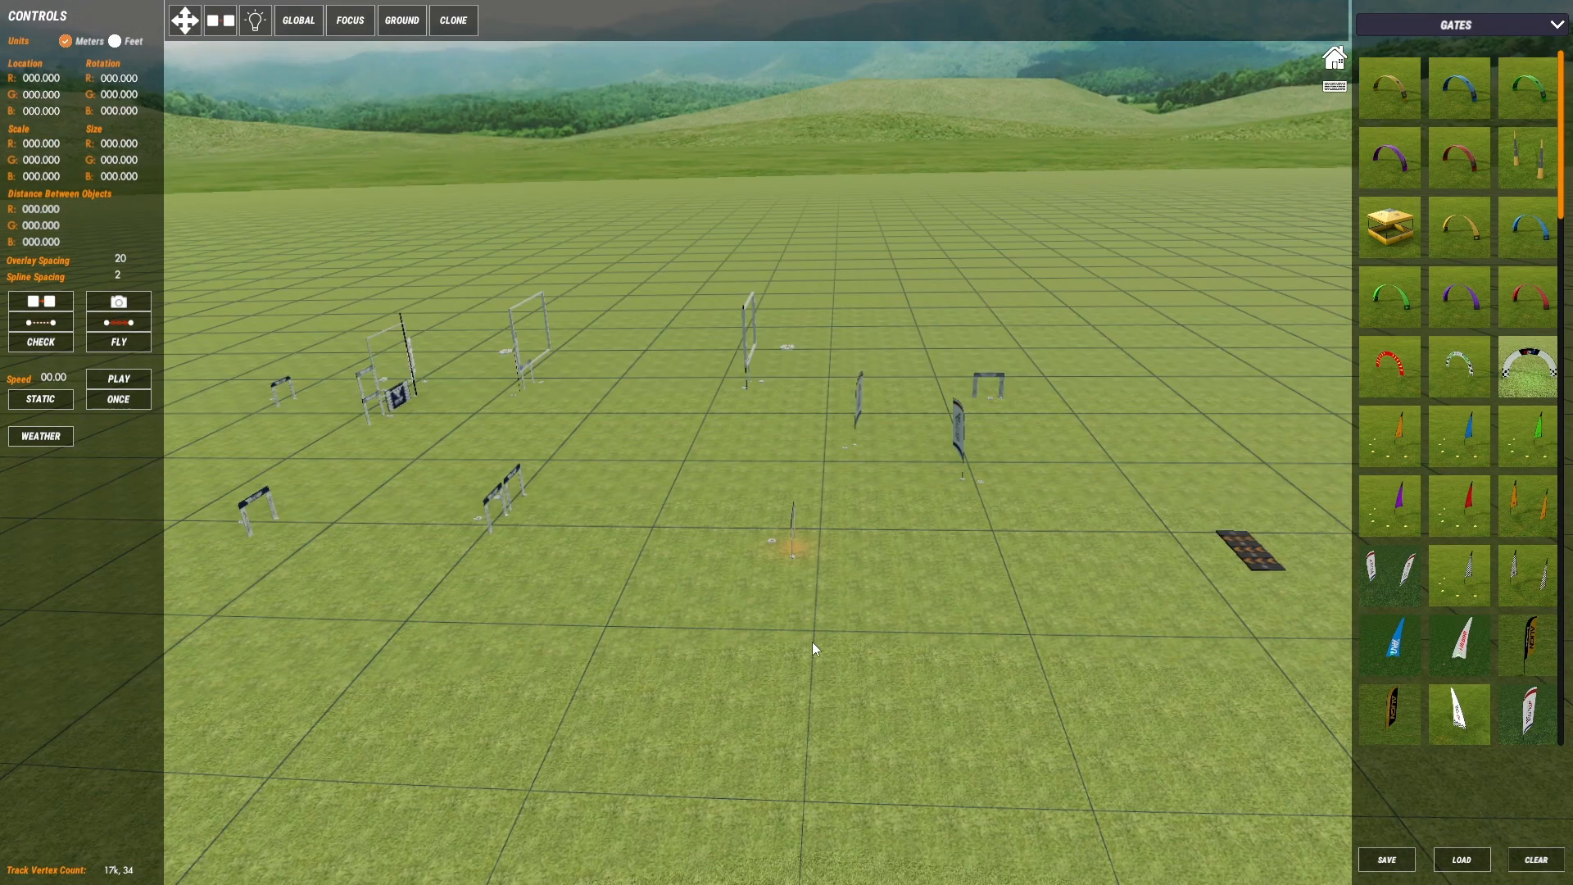